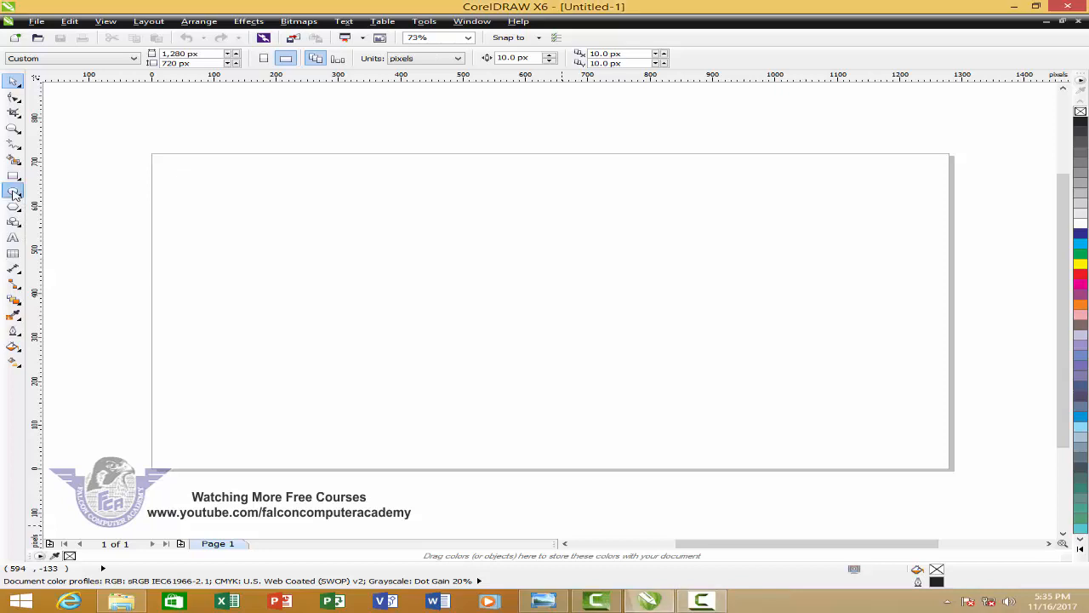
Step: Draw a circle about 508 px in diameter on the page and add a concentric inner copy about 352 px wide
click(13, 191)
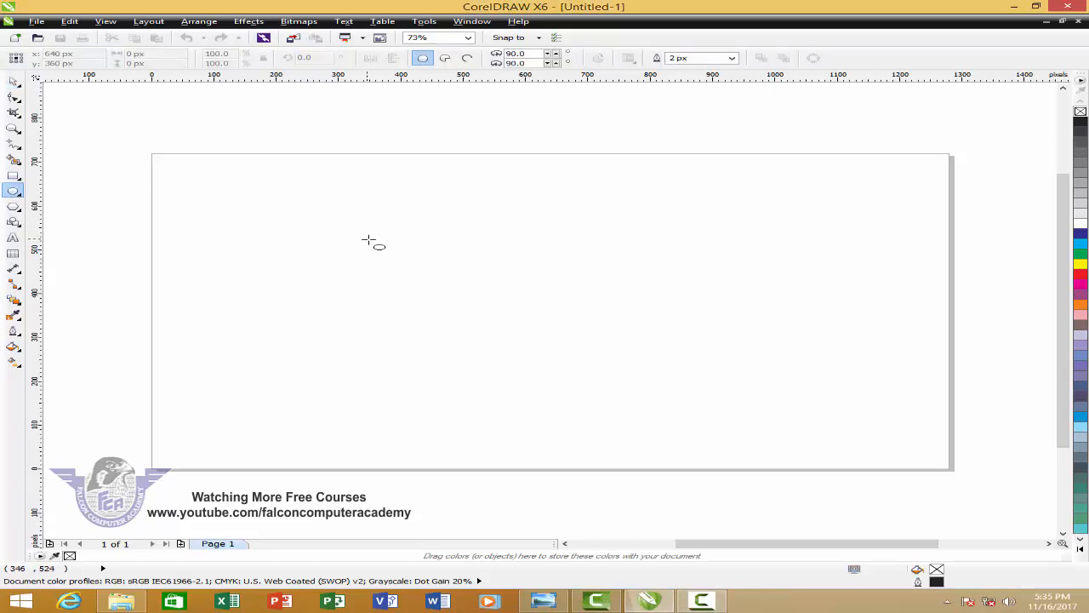
drag(414, 228, 734, 441)
click(13, 81)
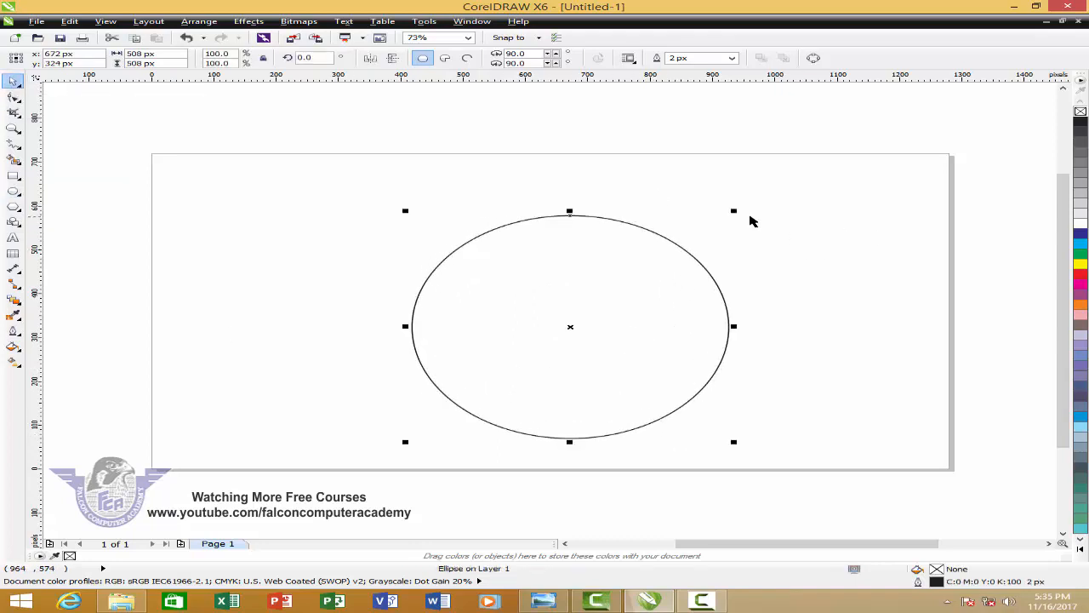
drag(738, 212, 731, 246)
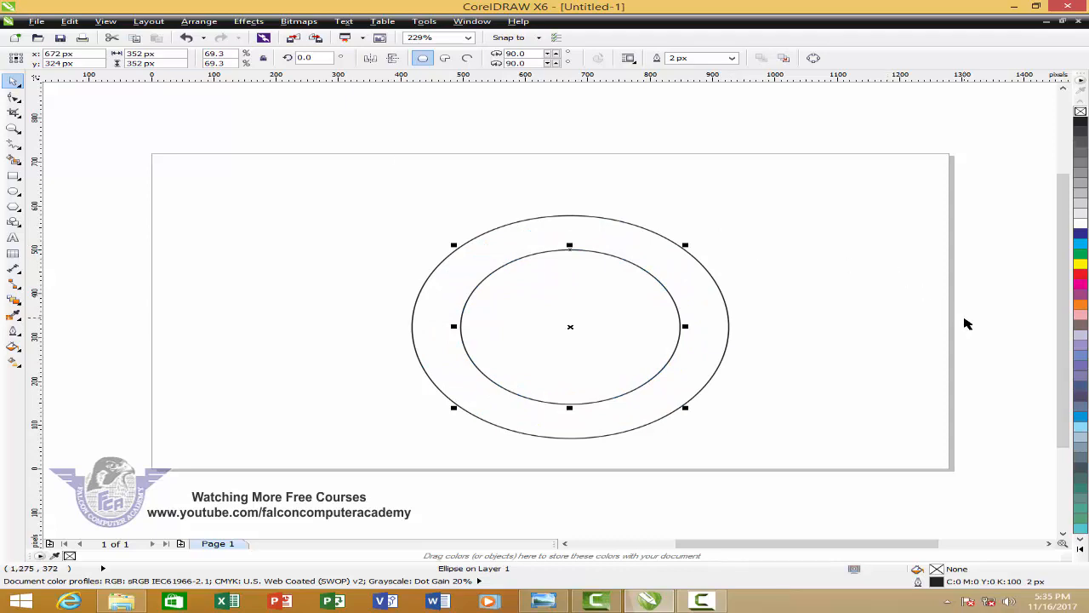
Step: Draw a five-pointed star about 51 by 48 px in the upper part of the ring and fill it red
key(F2)
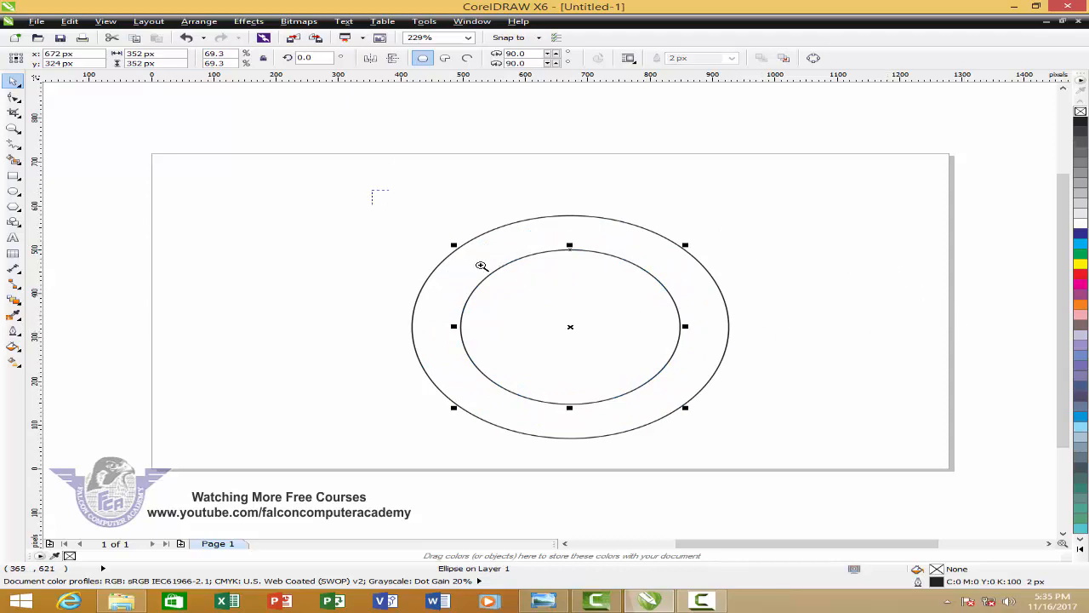
drag(481, 265, 752, 448)
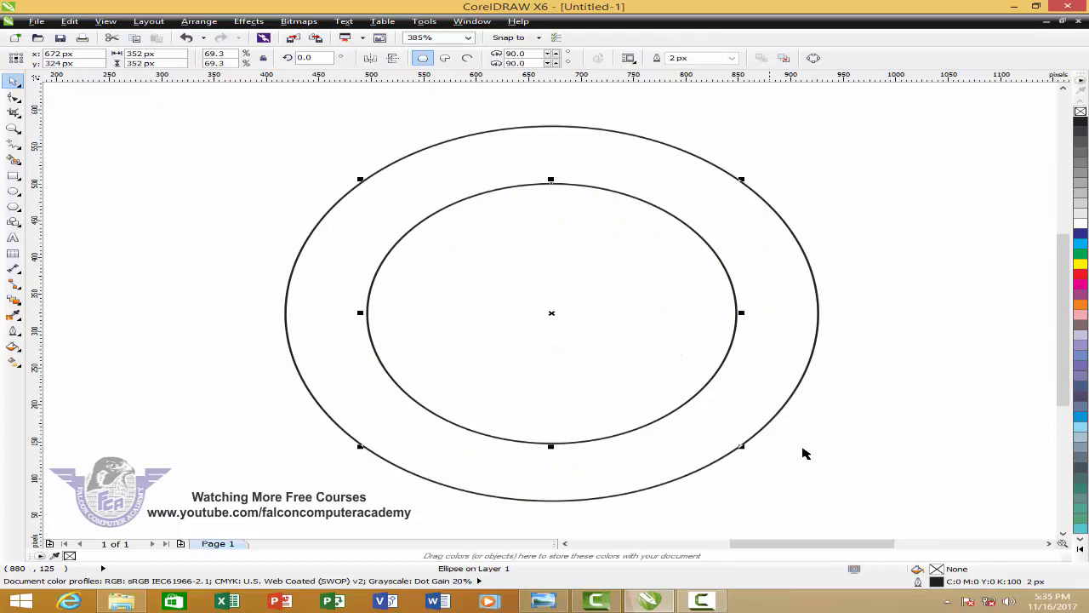
click(895, 356)
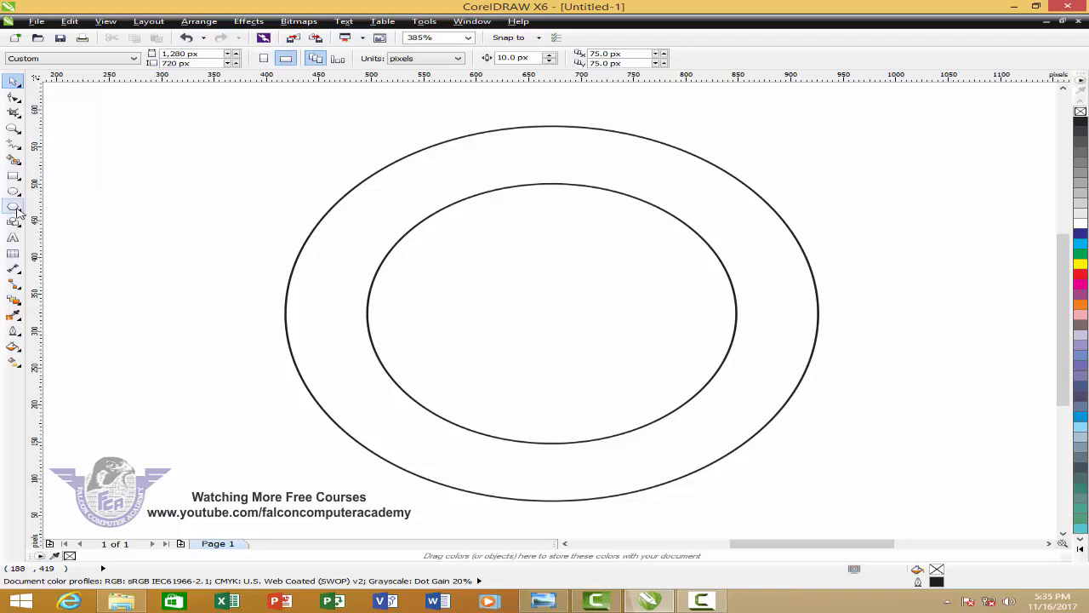
click(16, 210)
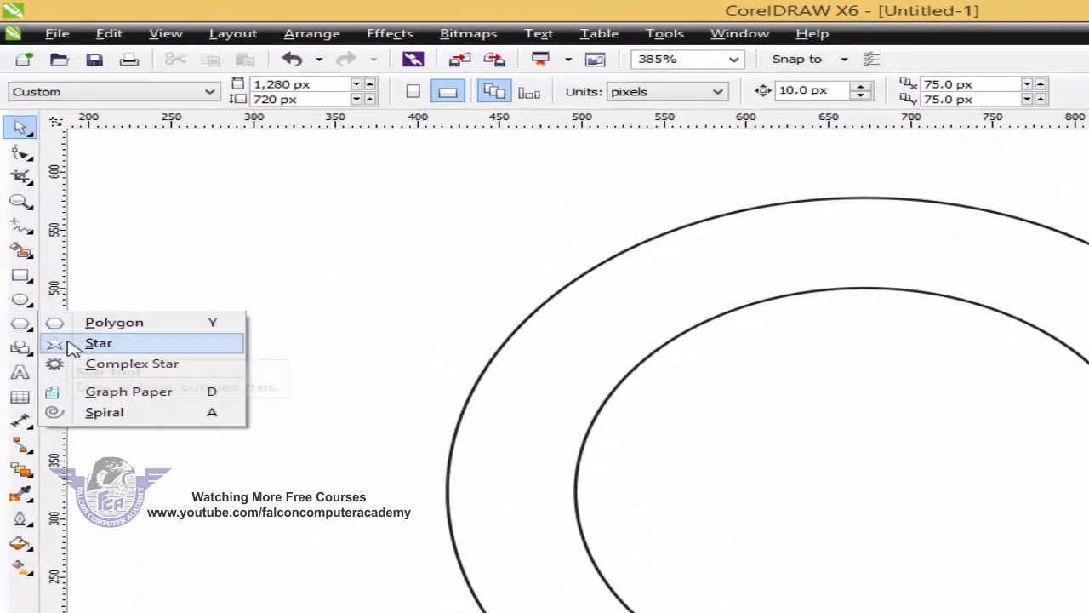
click(63, 343)
drag(603, 278, 673, 341)
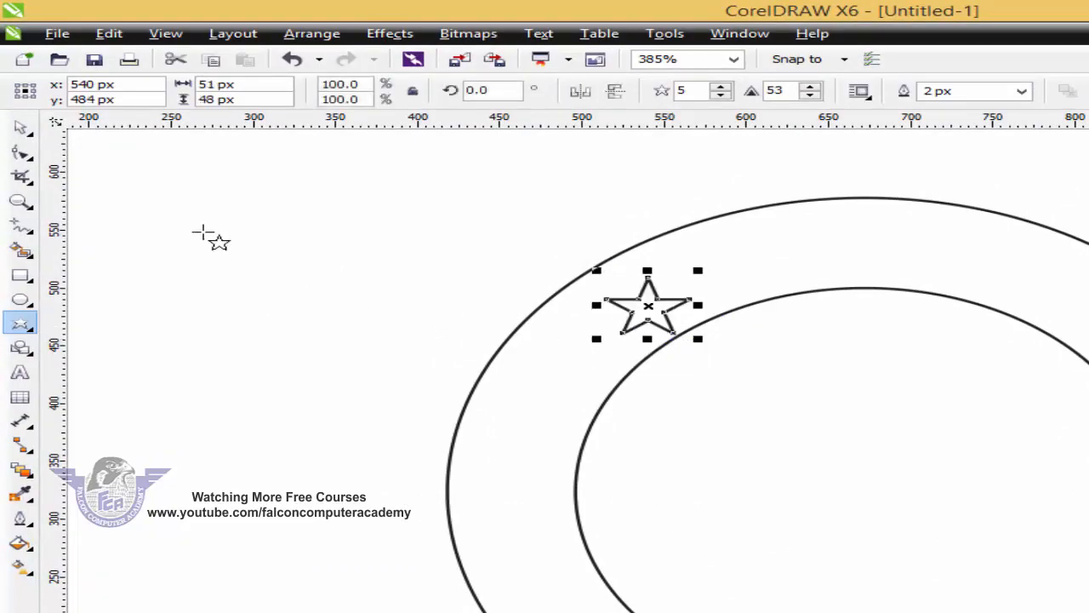
click(21, 128)
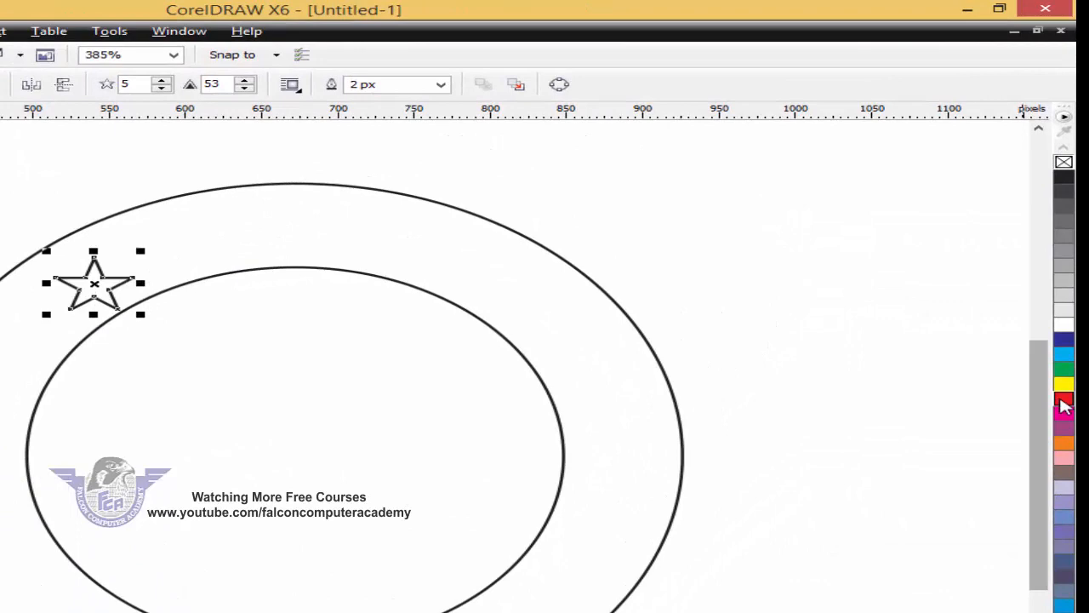
click(1062, 401)
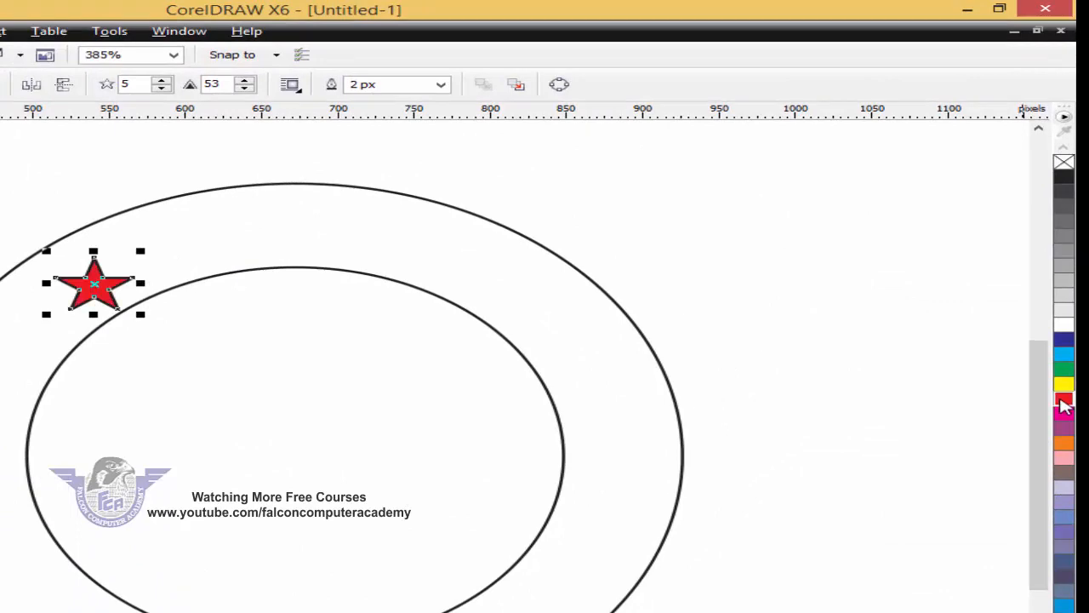
Step: Move the red star to the top of the ring and centre it horizontally on the inner circle
drag(311, 221, 482, 176)
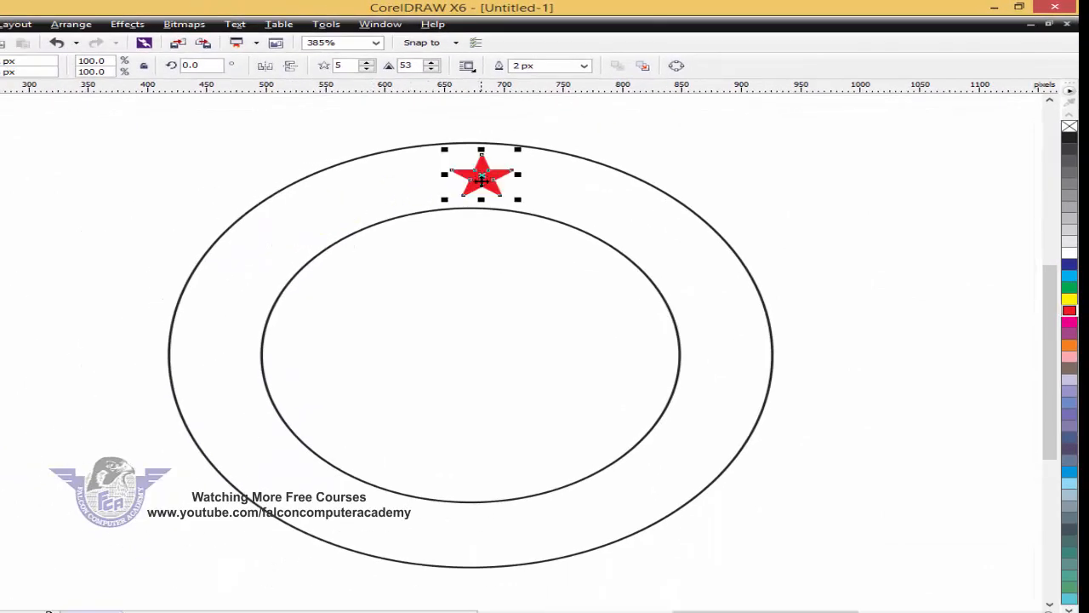
shift+click(536, 272)
key(c)
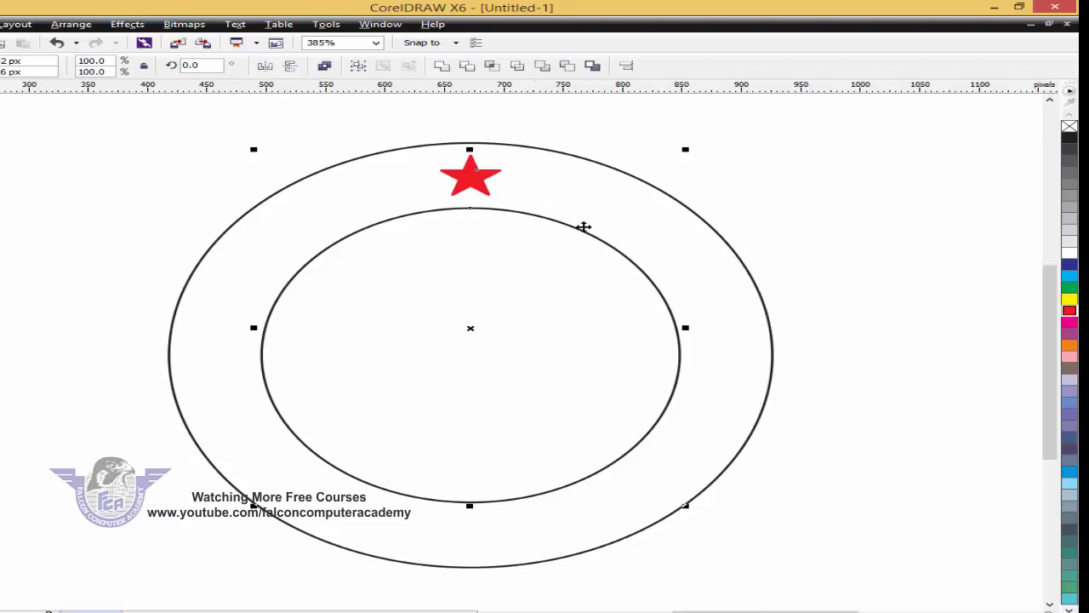
click(739, 145)
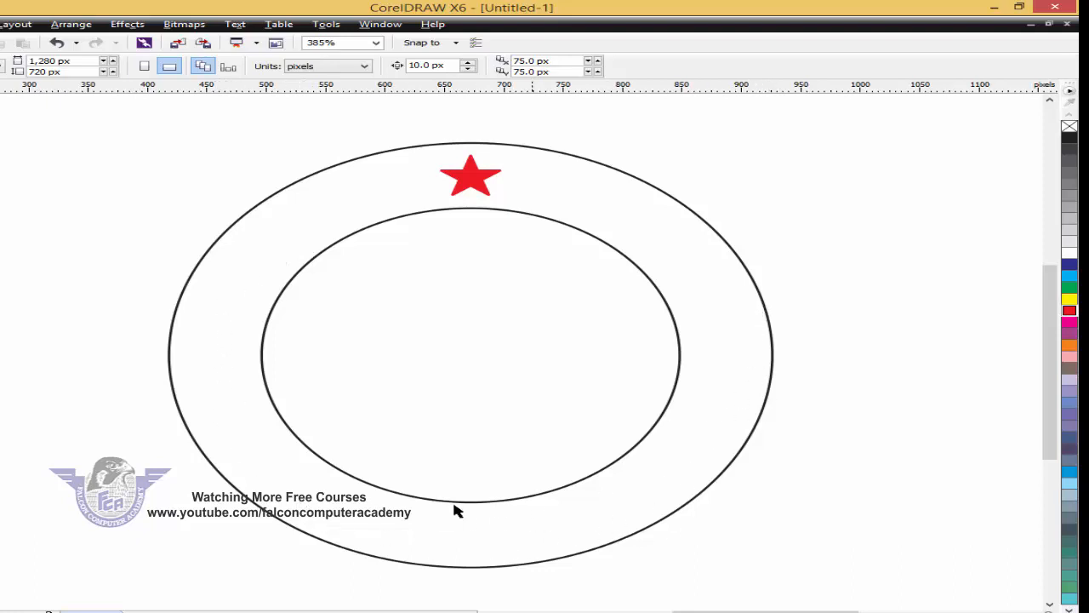
Step: Set the star's rotation centre at the circles' centre and create a copy rotated 15 degrees clockwise
click(478, 181)
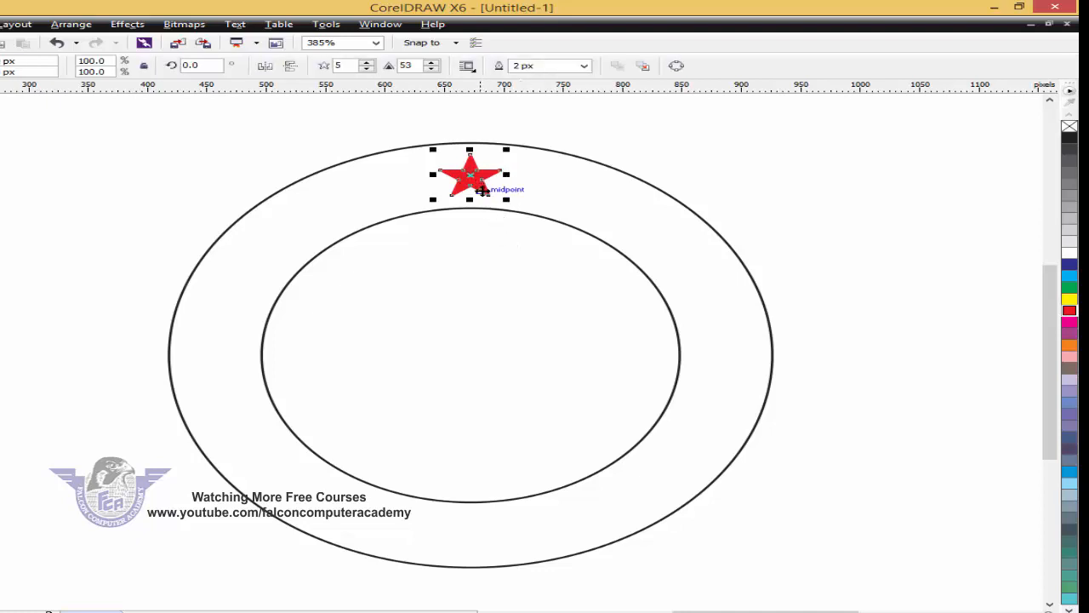
click(479, 180)
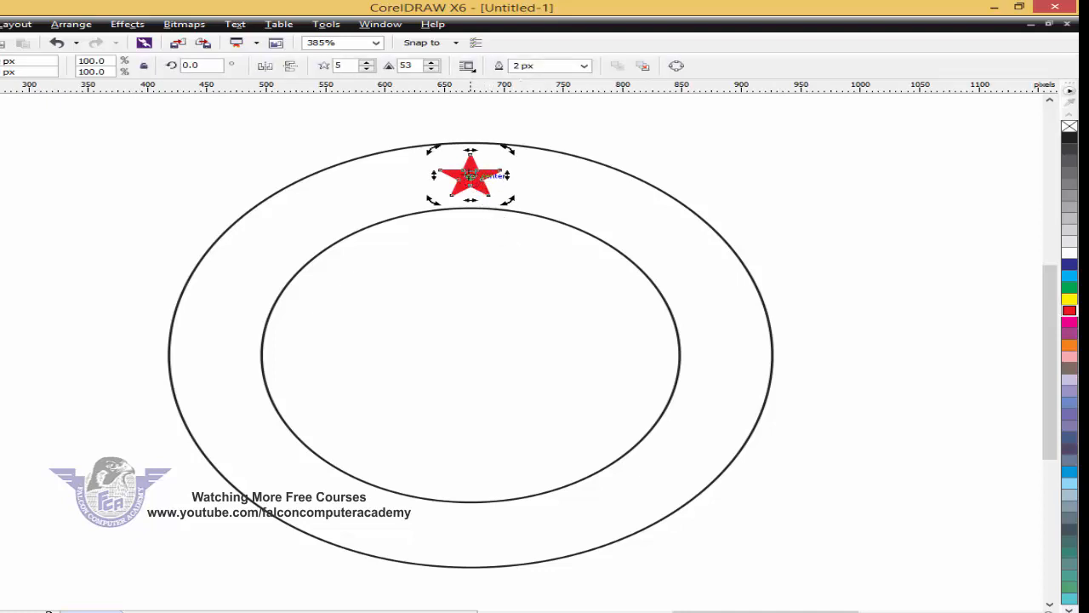
drag(471, 176, 470, 354)
drag(511, 153, 560, 175)
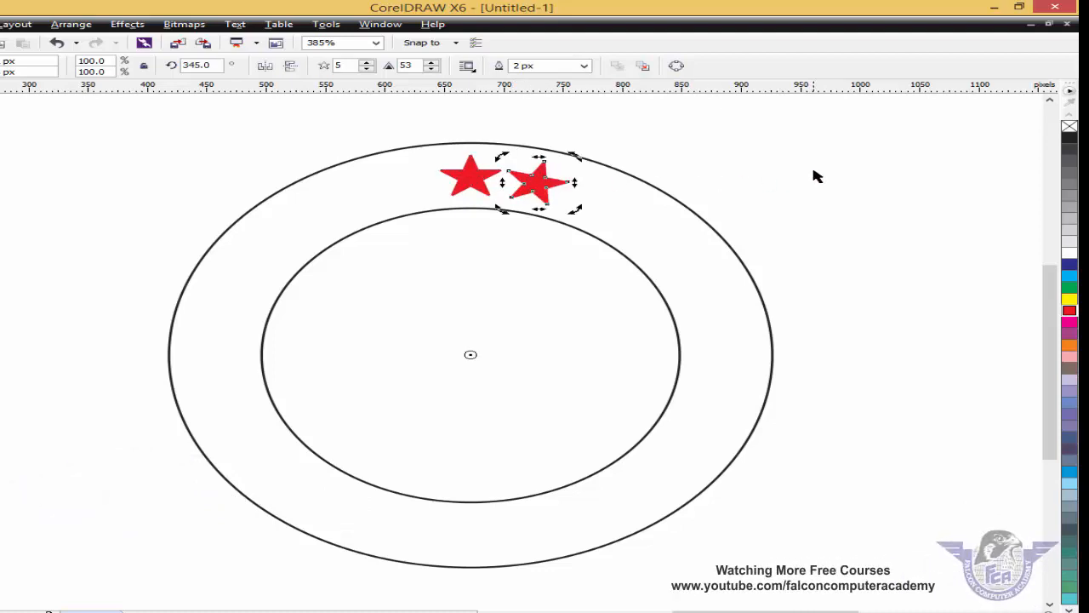
Step: Repeat the 15-degree rotated star copy until the stars fill the whole ring between the circles
key(ctrl+r)
key(ctrl+r)
key(ctrl+r)
key(ctrl+r)
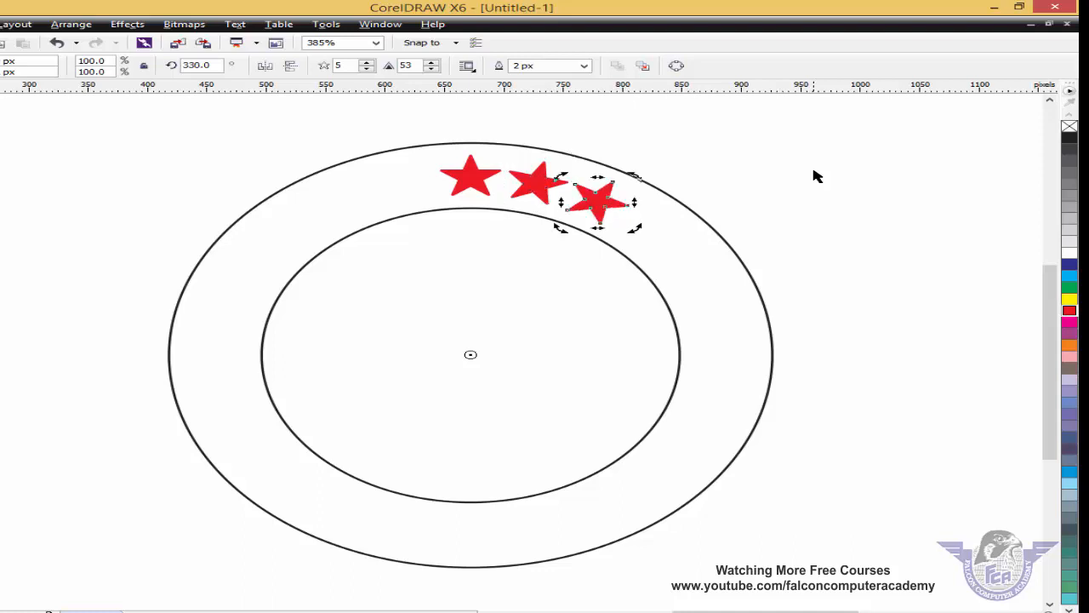
key(ctrl+r)
key(ctrl+r)
key(ctrl+r)
key(ctrl+r)
key(ctrl+r)
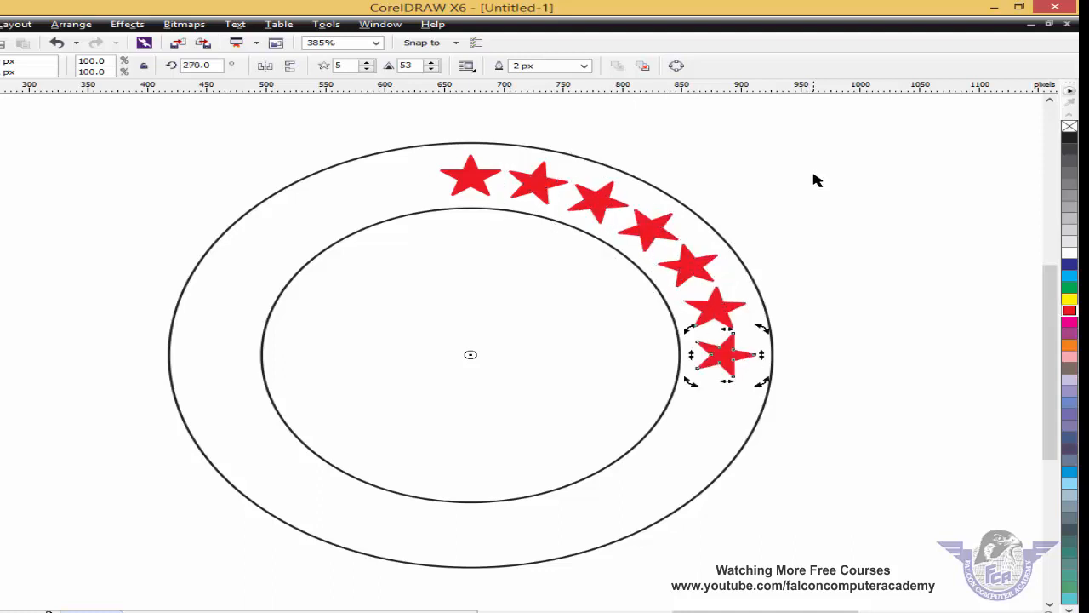
key(ctrl+r)
key(ctrl+r)
key(ctrl+r)
key(ctrl+r)
key(ctrl+r)
key(ctrl+r)
key(ctrl+r)
key(ctrl+r)
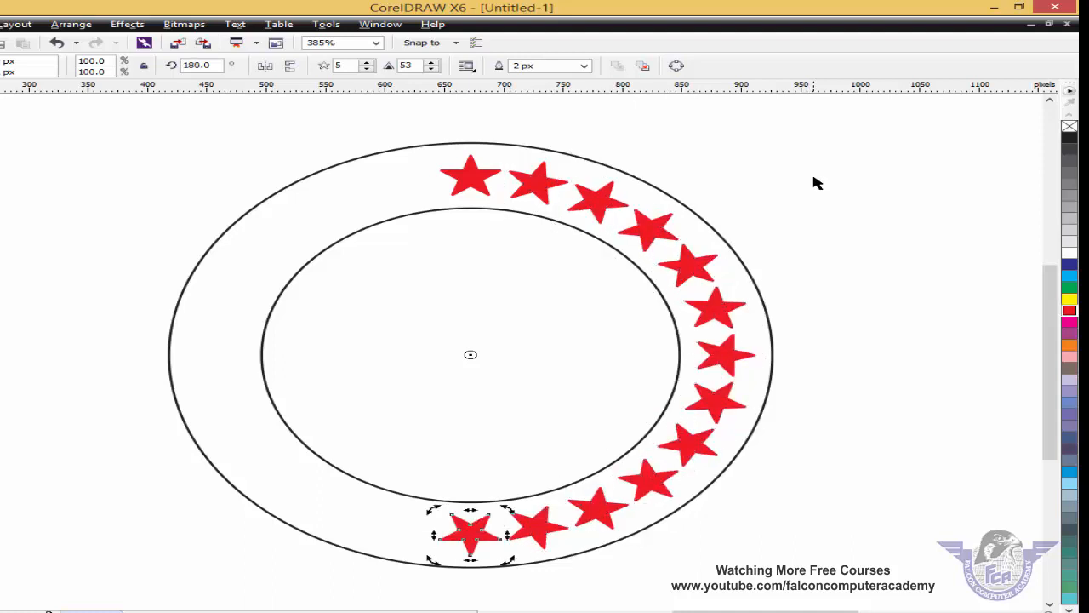
key(ctrl+r)
key(ctrl+r)
key(ctrl+r)
key(ctrl+r)
key(ctrl+r)
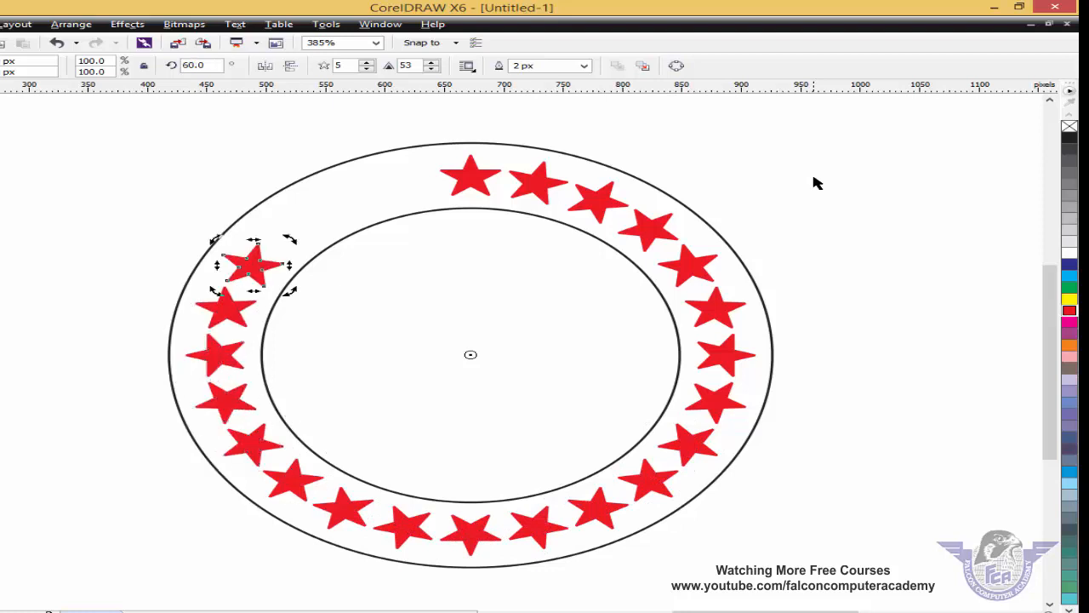
click(849, 186)
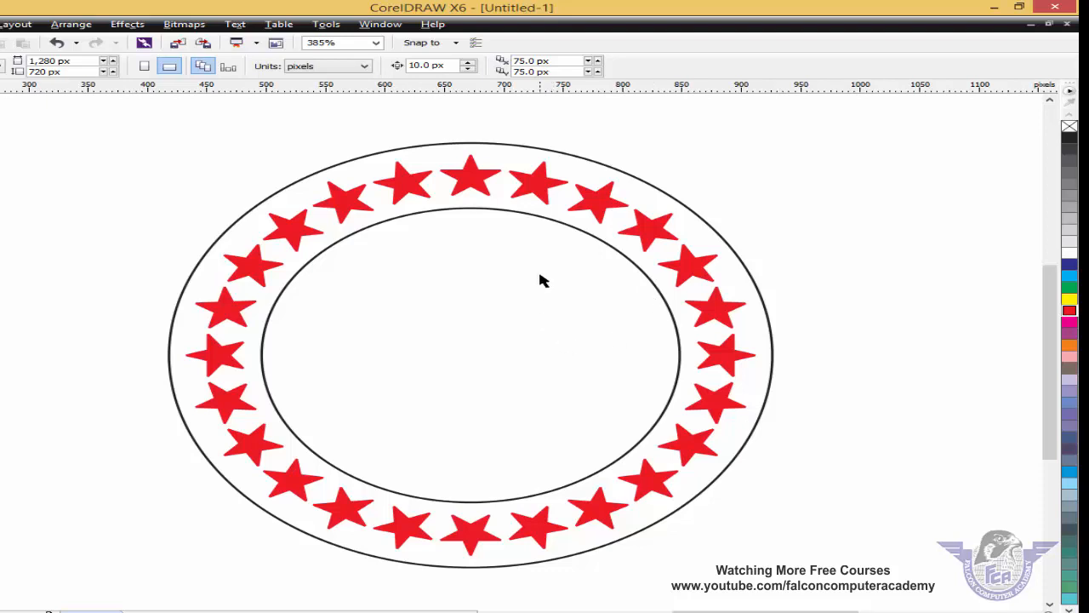
Step: Select both circles with all the stars and move them to the left half of the page
scroll(541, 271, down, 2)
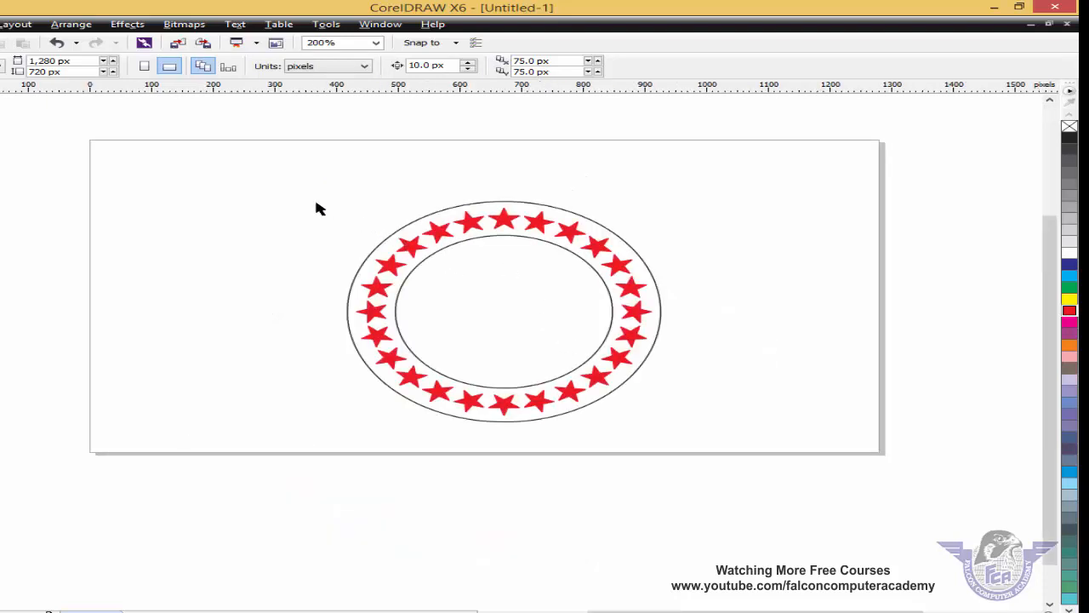
drag(297, 183, 646, 448)
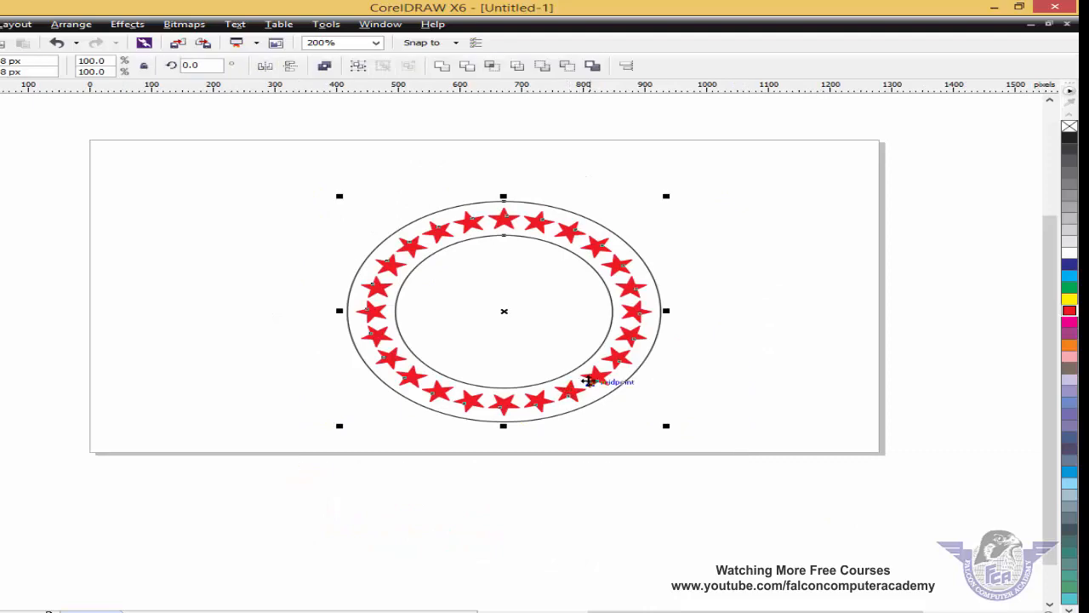
drag(591, 379, 343, 360)
click(820, 316)
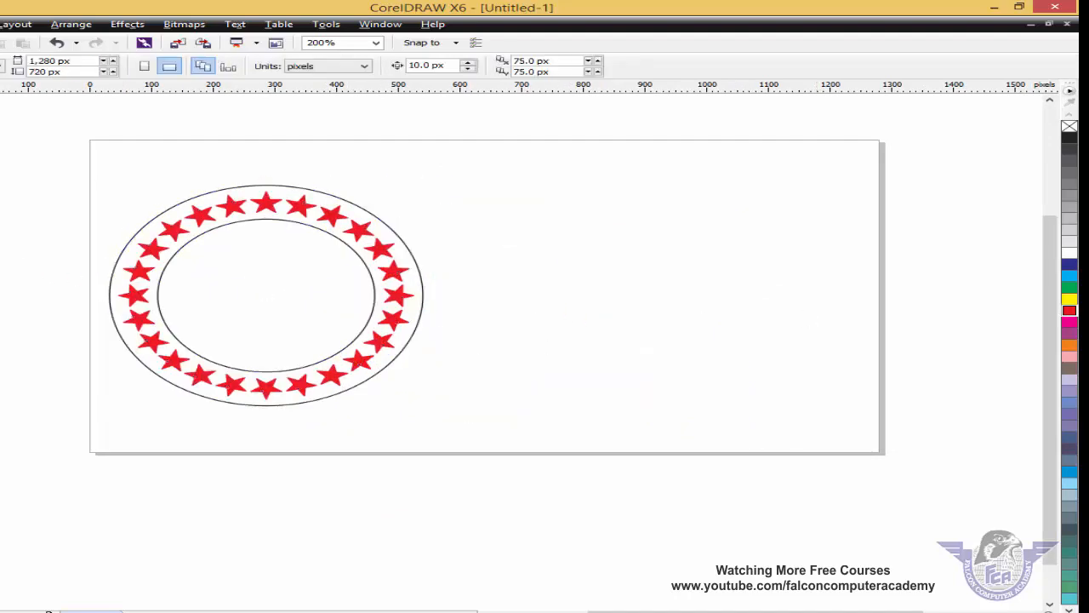
Step: Copy the outer circle to the right half of the page and add a concentric inner copy scaled to 69.2%
click(270, 188)
drag(267, 292, 661, 294)
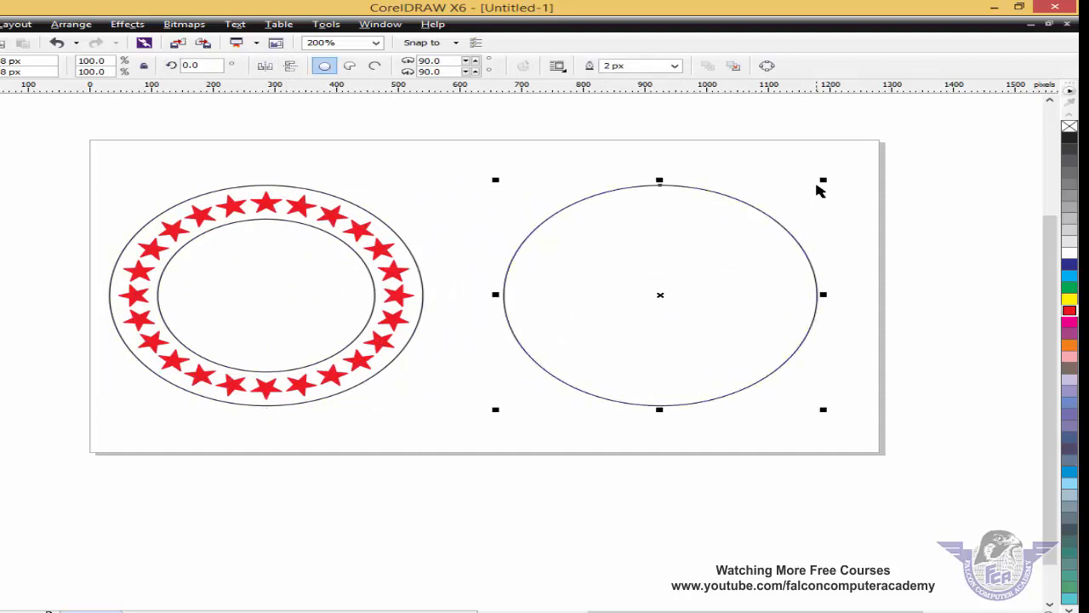
drag(823, 180, 810, 213)
right_click(809, 213)
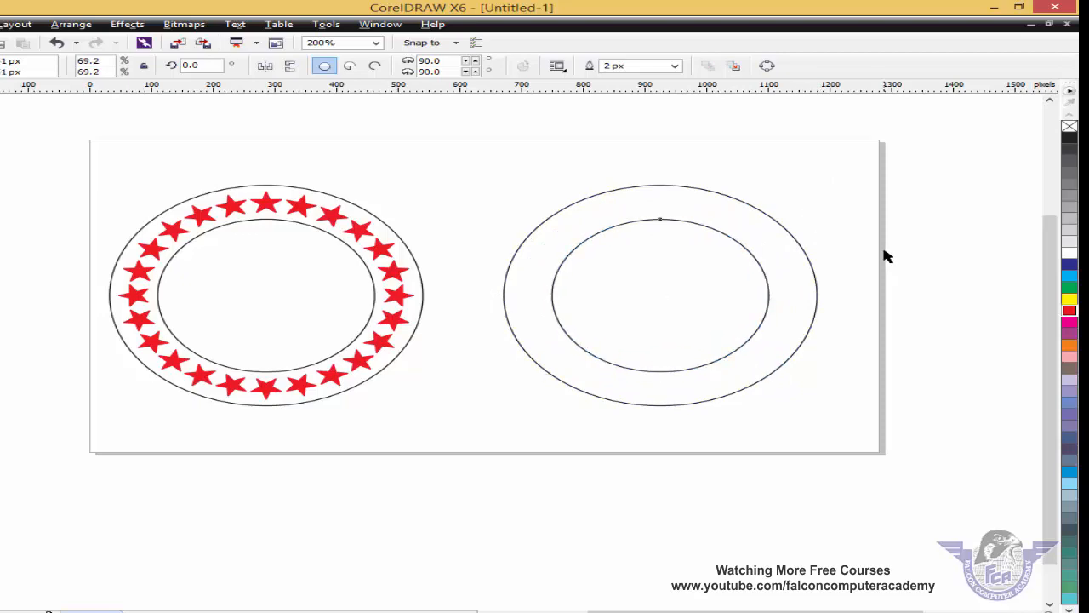
click(885, 250)
Step: Add the artistic text "Falcon Computer Academy" in 24 pt Arial over the plain circles and shrink it to about 864 px wide
key(F2)
drag(432, 156, 908, 442)
click(22, 347)
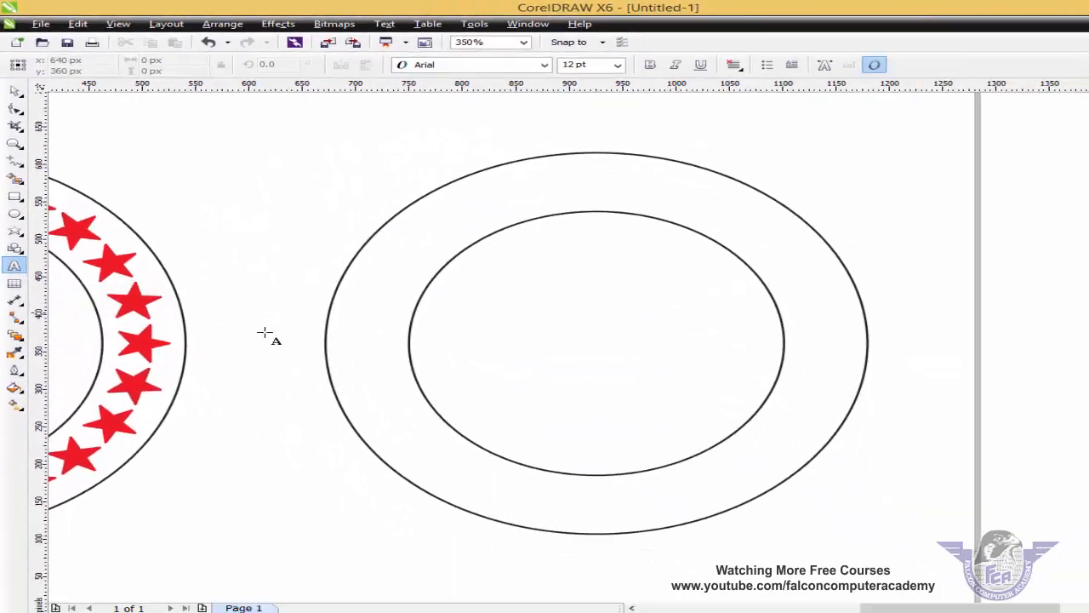
click(261, 356)
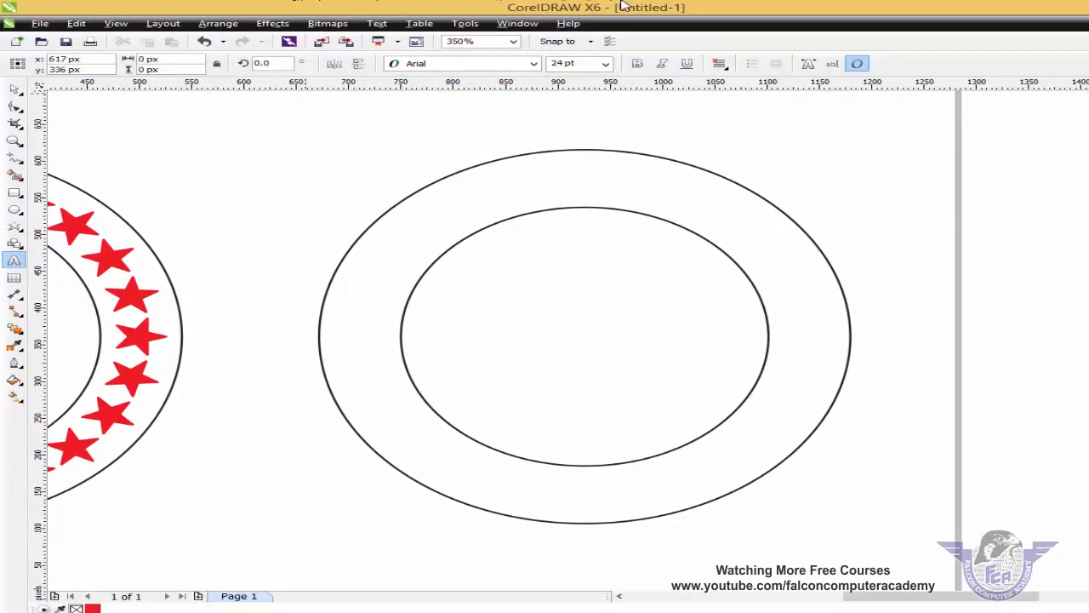
text(Falco)
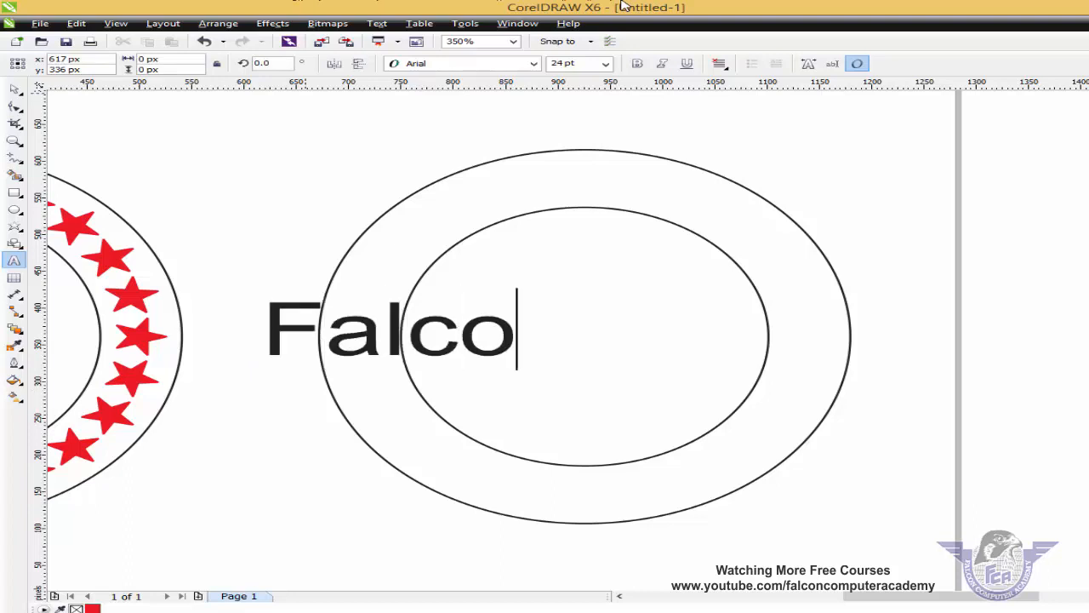
text(n Computer A)
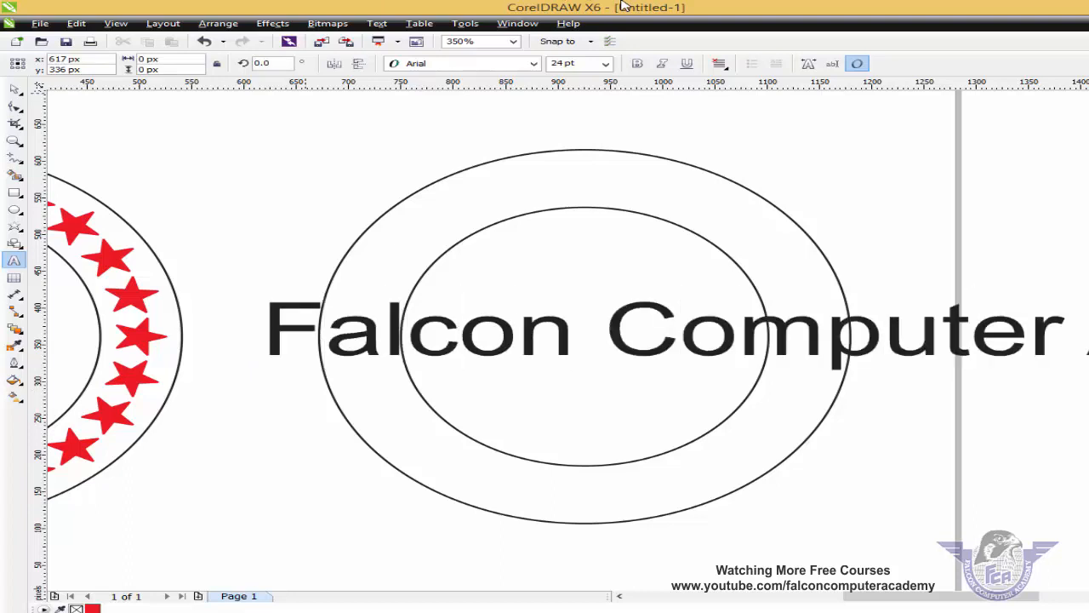
text(cadem)
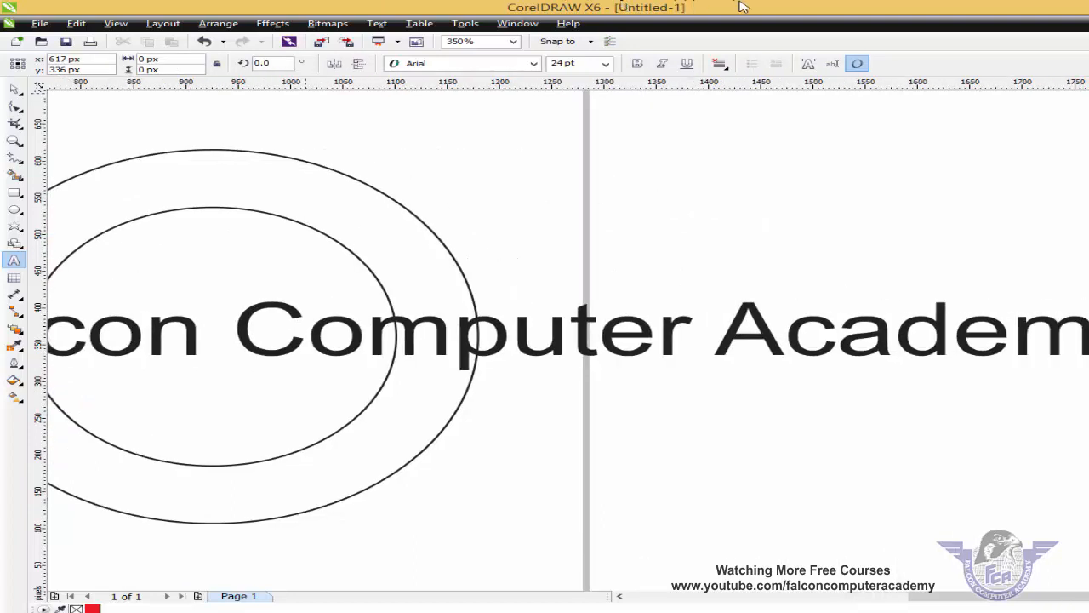
click(16, 90)
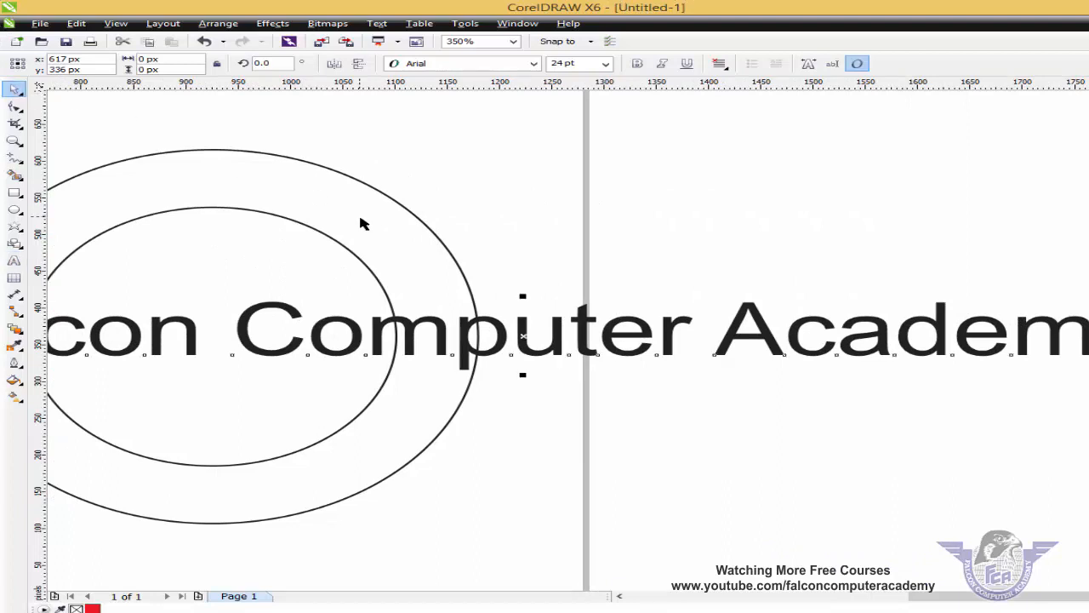
key(F4)
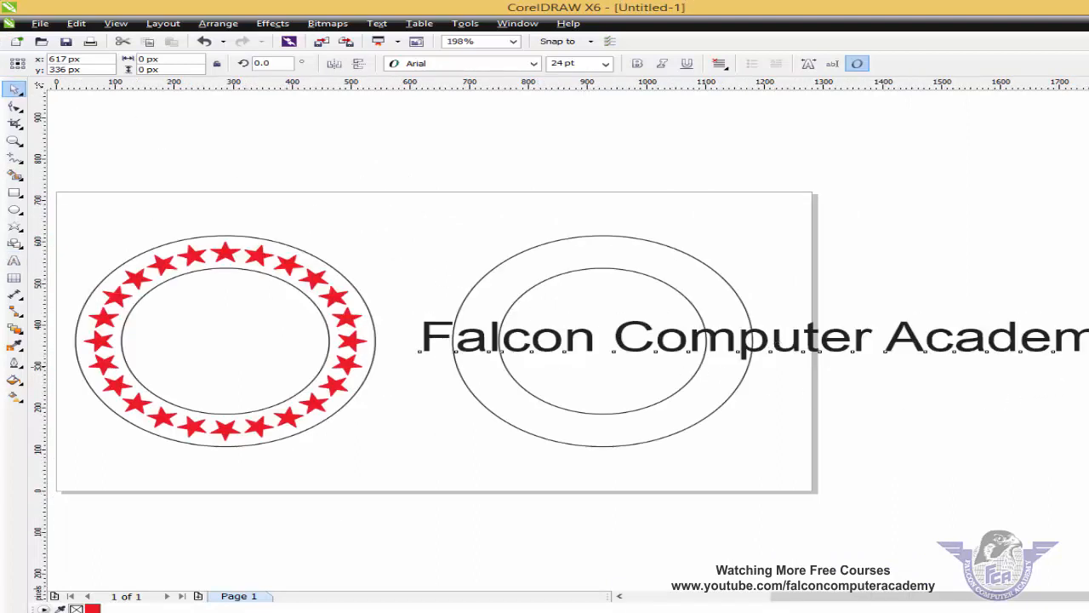
drag(1086, 365, 941, 356)
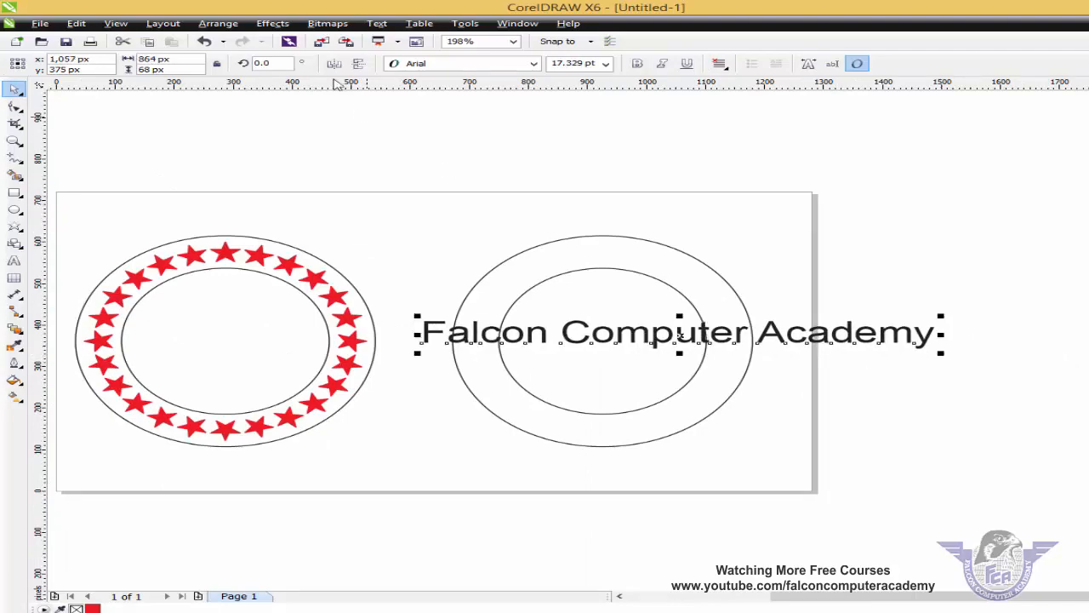
Step: Fit the text "Falcon Computer Academy" to the plain outer circle, centred over its upper arc and offset about 53 px inward
click(377, 23)
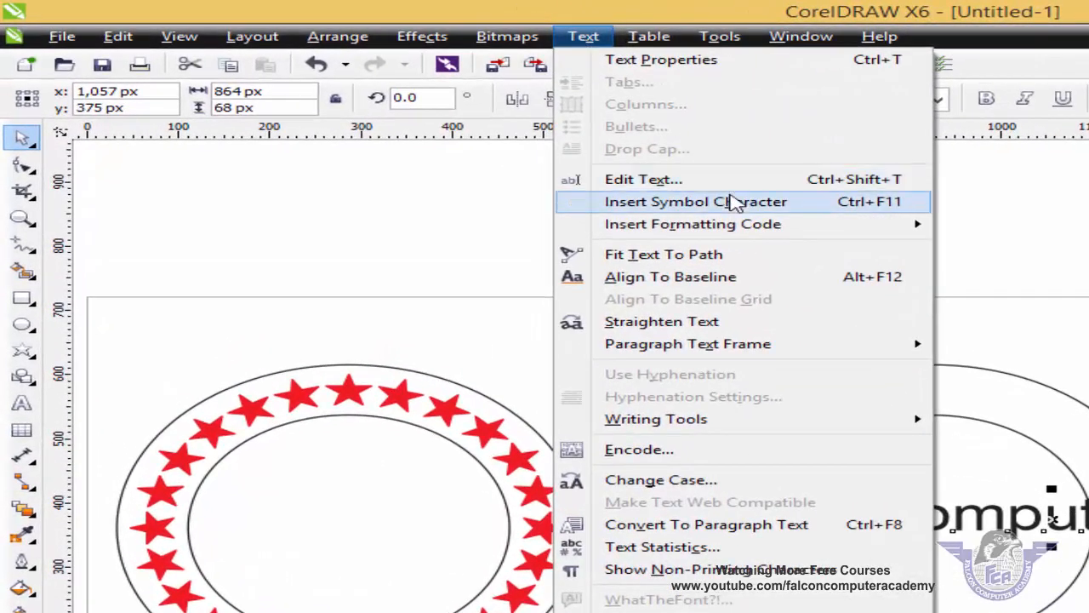
click(732, 254)
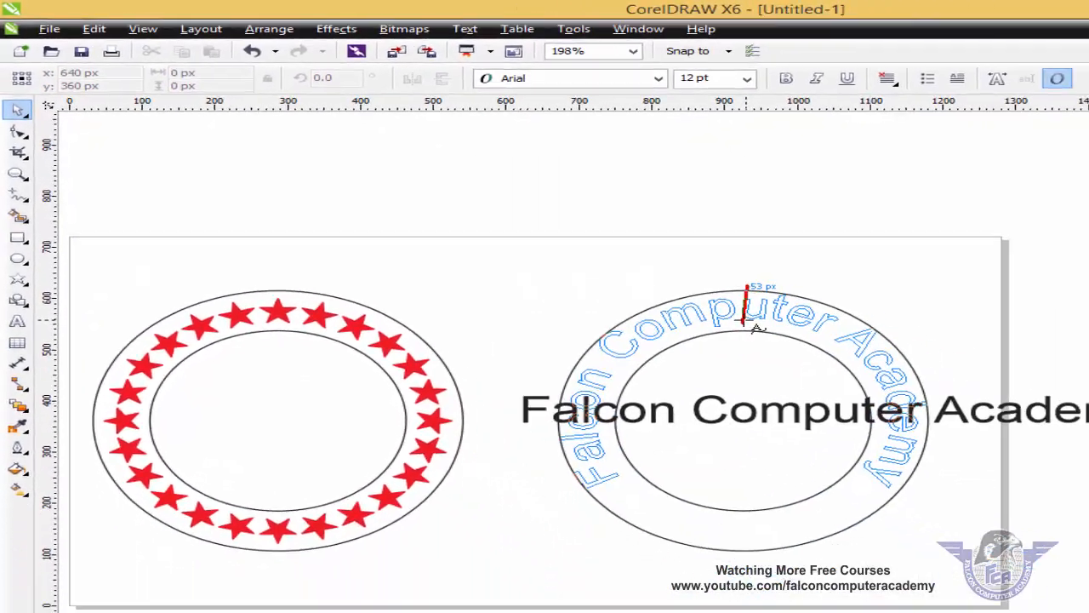
click(705, 308)
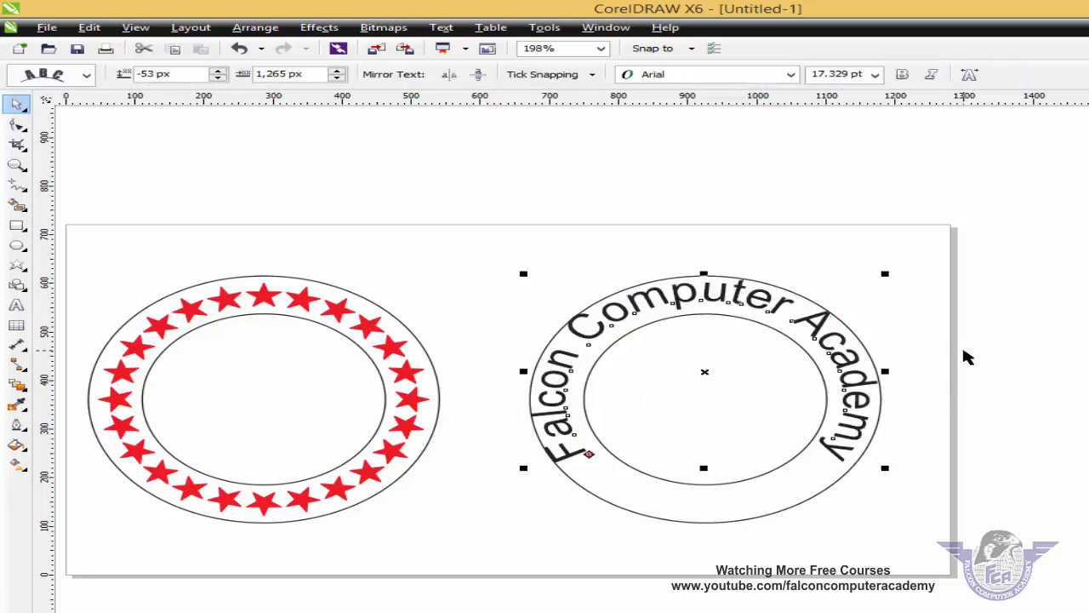
click(983, 359)
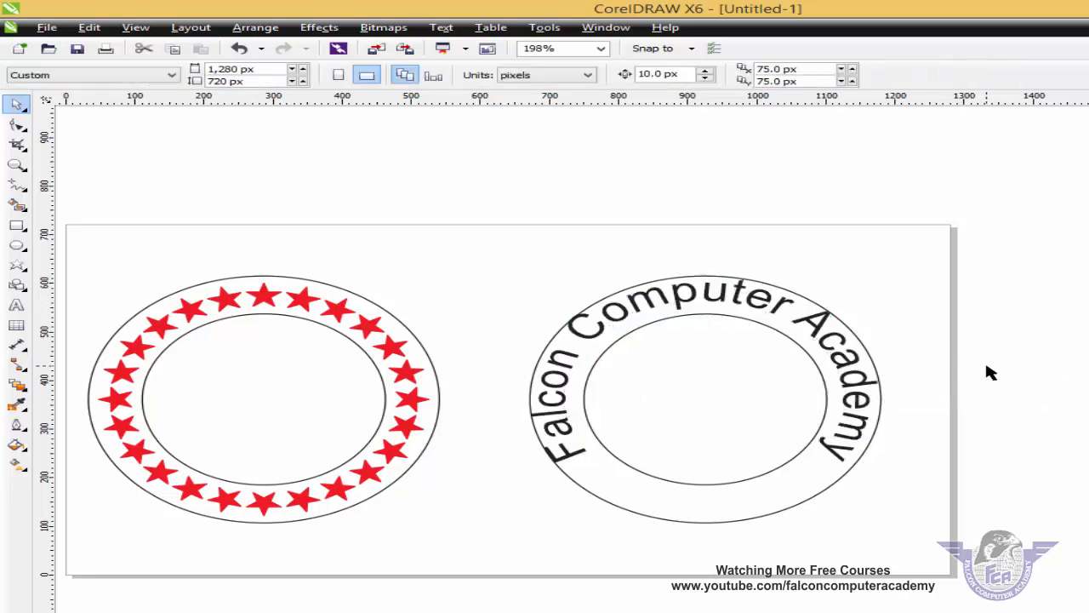
Step: Adjust the fitted circle text by its start handle to about -61 px distance from the path and 0 px offset
click(674, 304)
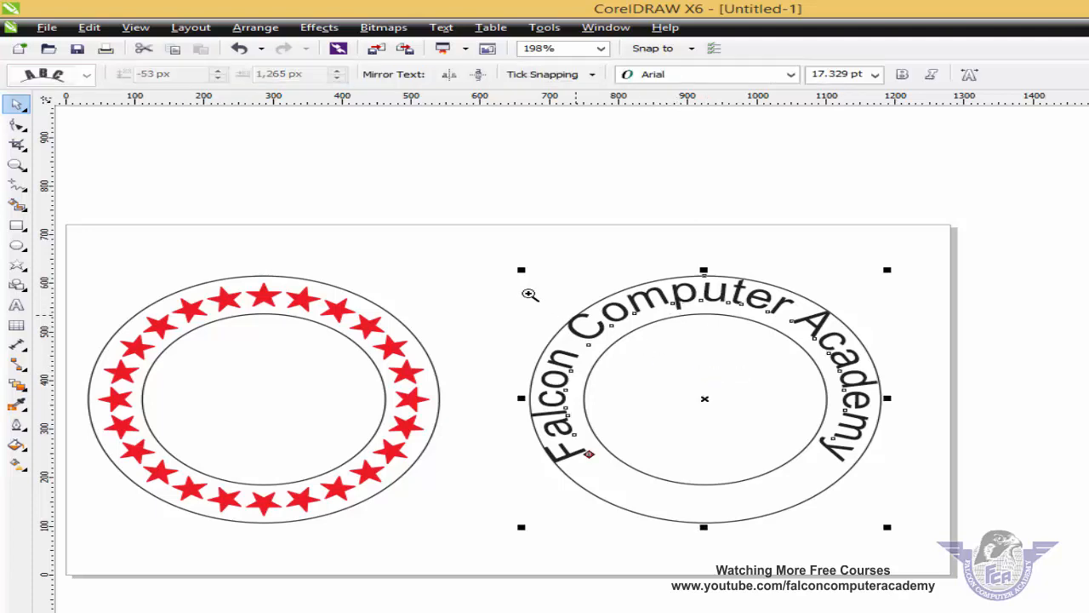
drag(430, 229, 874, 524)
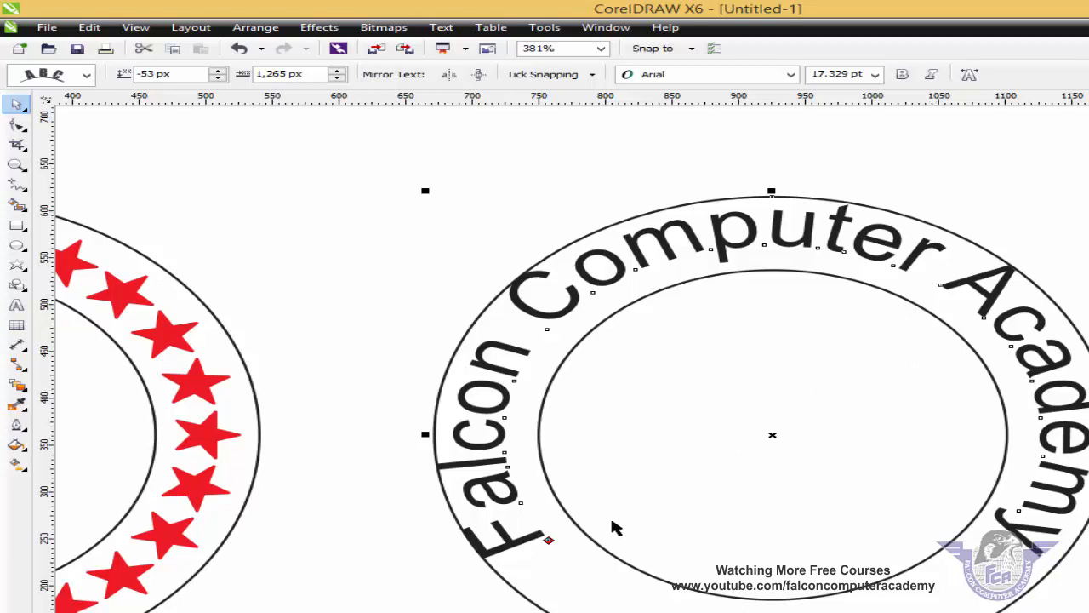
mouse_move(550, 540)
mouse_down()
mouse_move(554, 528)
mouse_move(554, 540)
mouse_move(575, 545)
mouse_move(563, 542)
mouse_up()
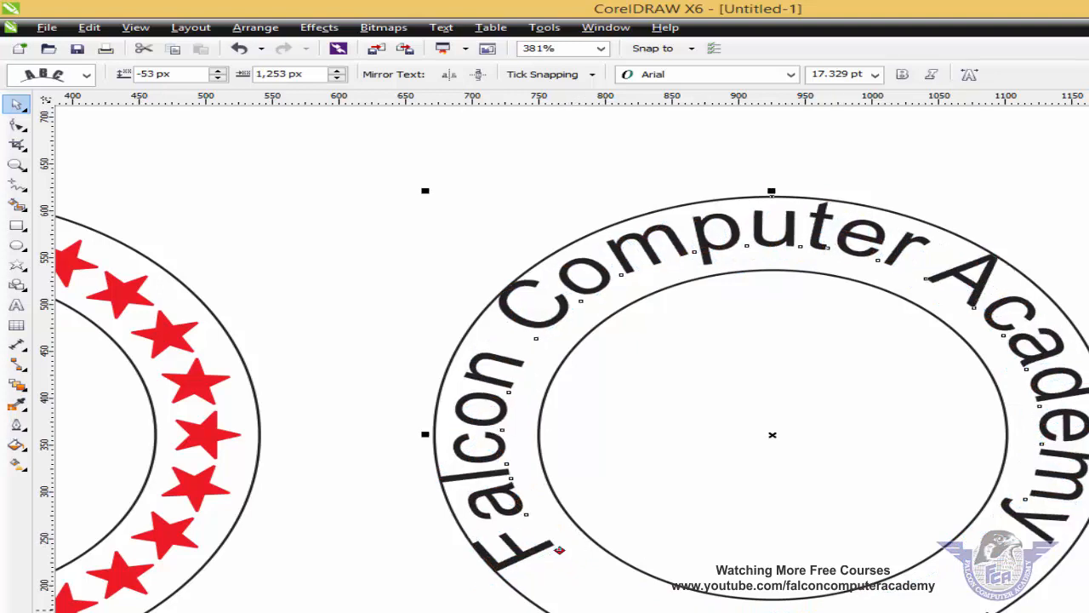
key(F2)
drag(428, 434, 1088, 612)
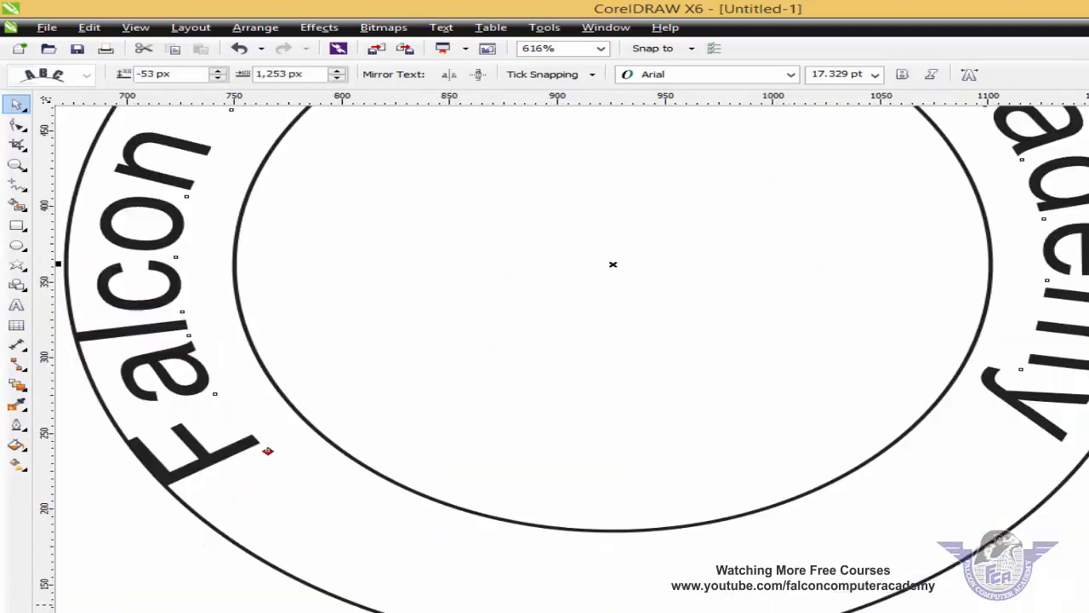
drag(268, 450, 287, 444)
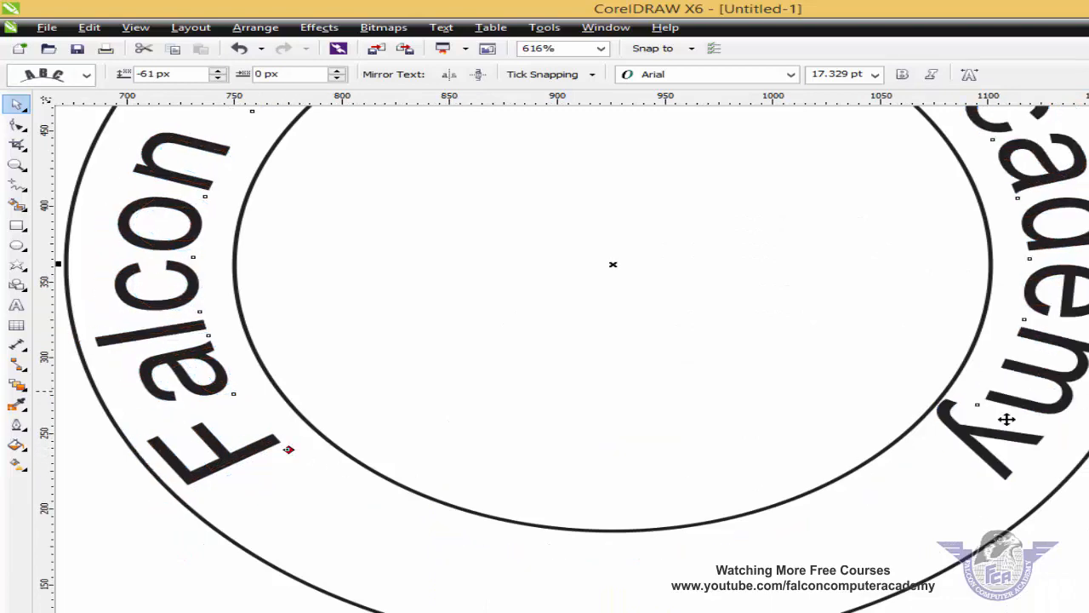
Step: Select both circular designs together and scale them down proportionally to about 808 by 358 px
key(F3)
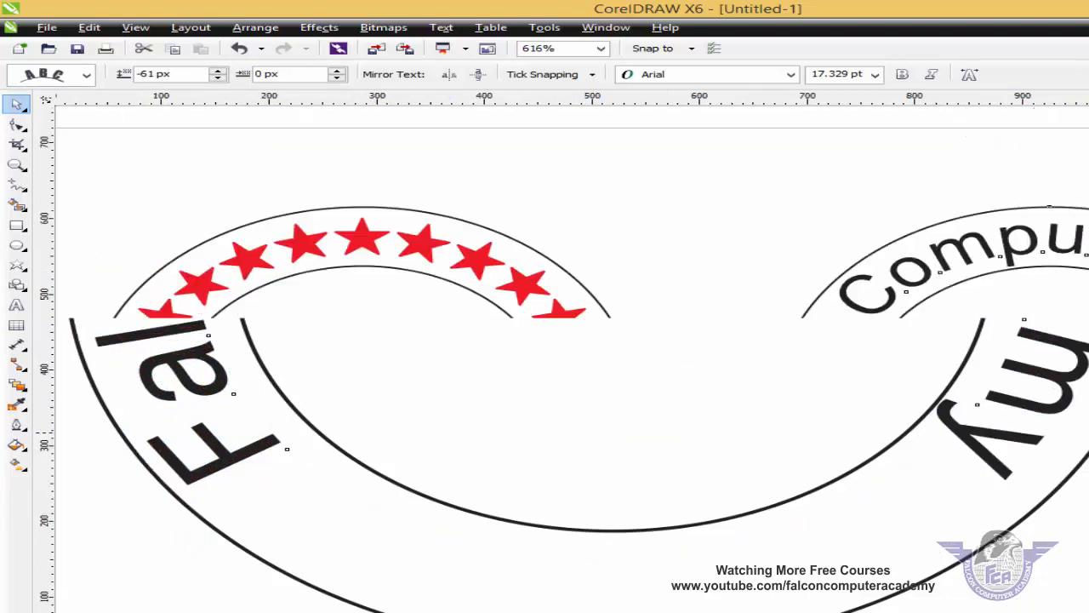
key(F3)
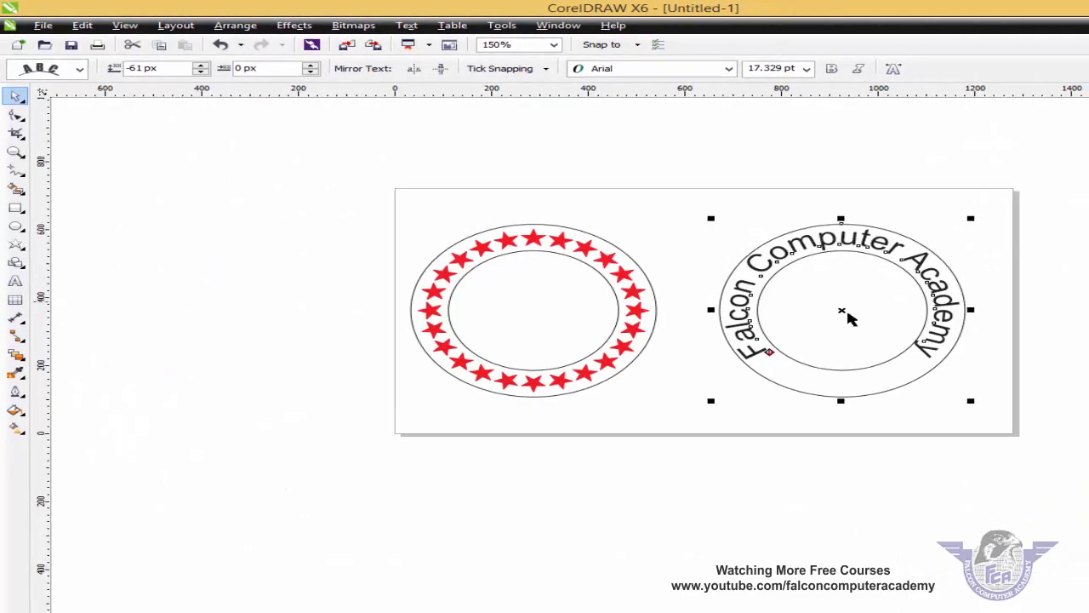
click(709, 222)
drag(387, 177, 1005, 452)
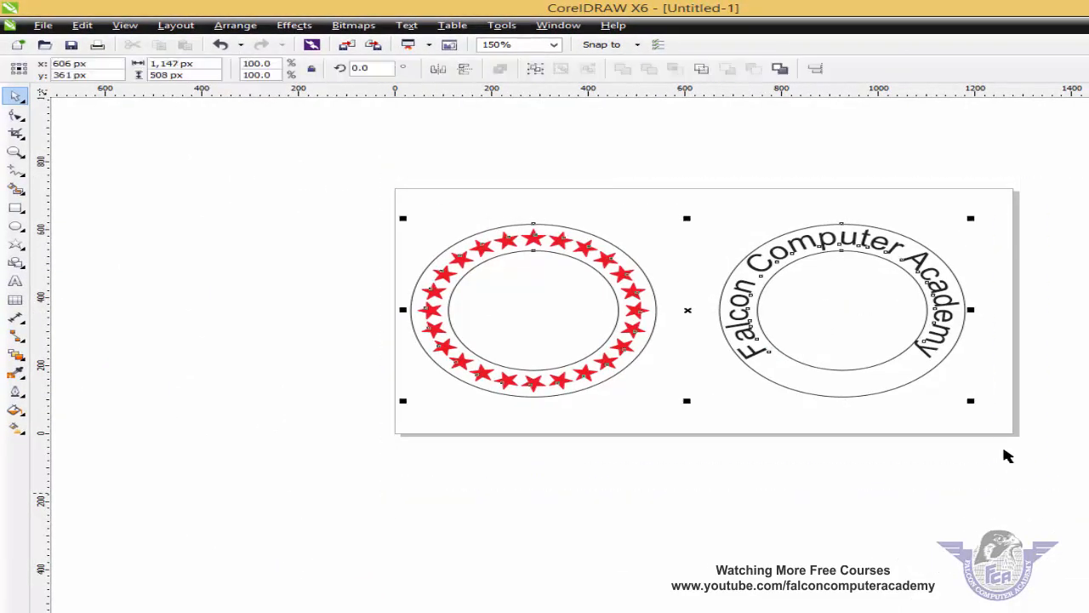
drag(971, 400, 809, 353)
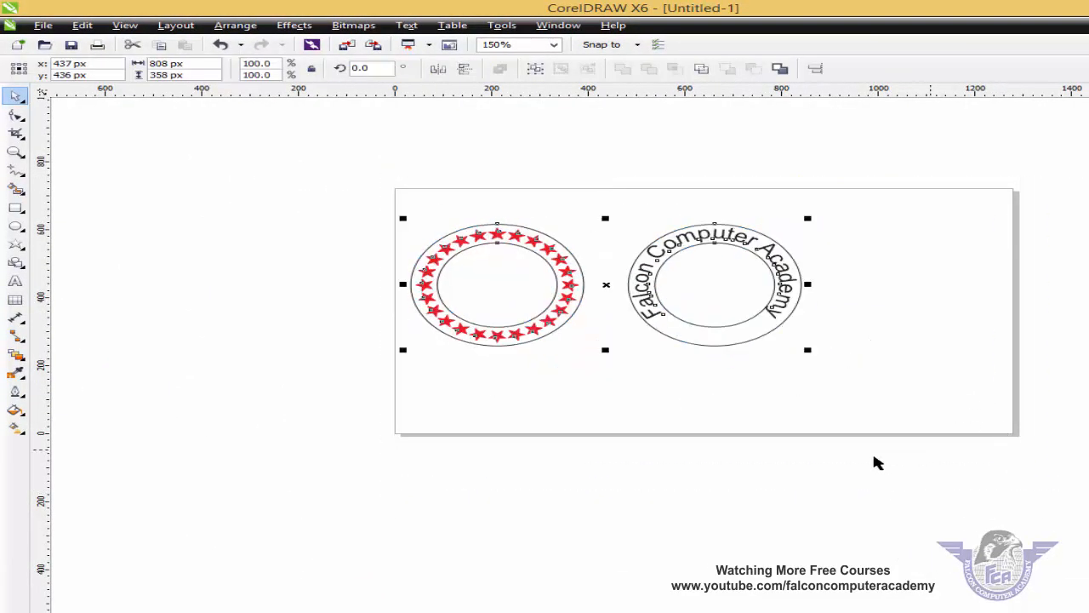
key(Escape)
Step: Draw a straight horizontal line about 725 px long with the Freehand tool below the text circle
click(16, 170)
click(626, 386)
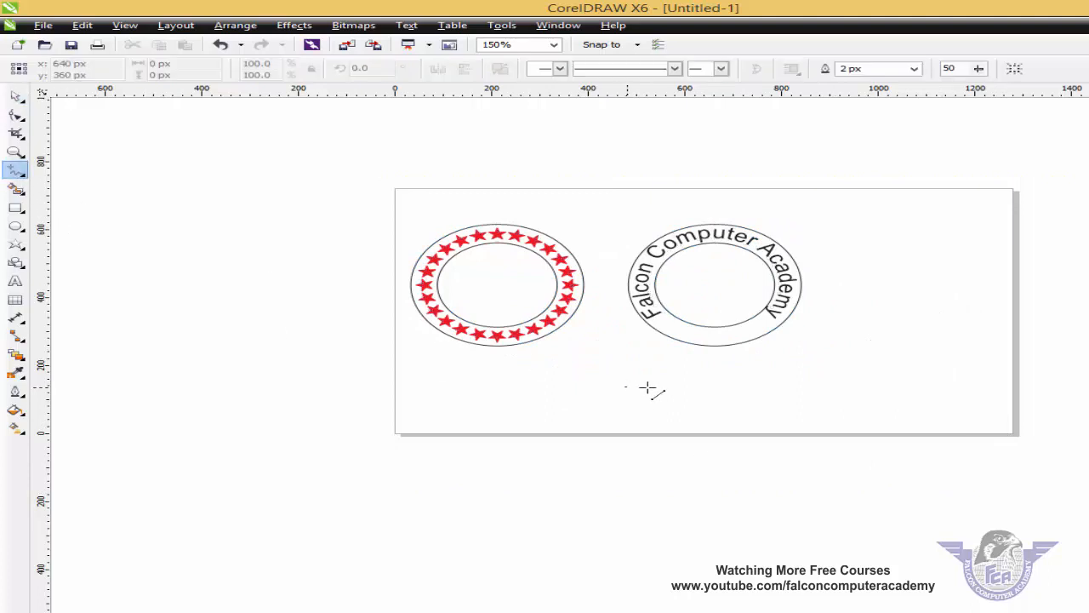
click(976, 387)
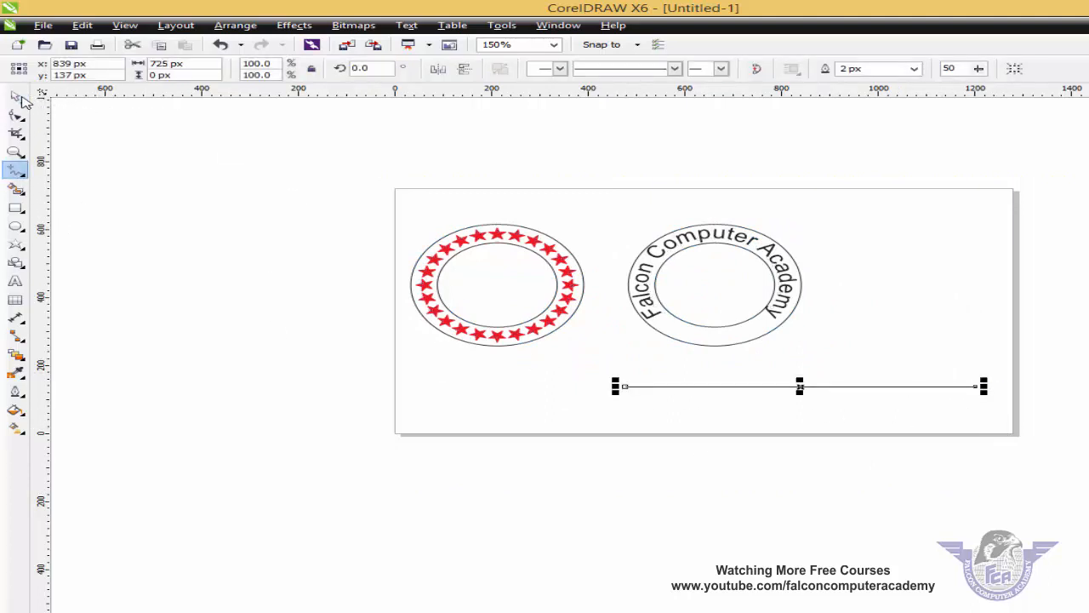
Step: Convert the line to a curve and bend it into a shallow S-shaped wave, rising first and dipping at its end
click(15, 95)
click(763, 388)
key(F10)
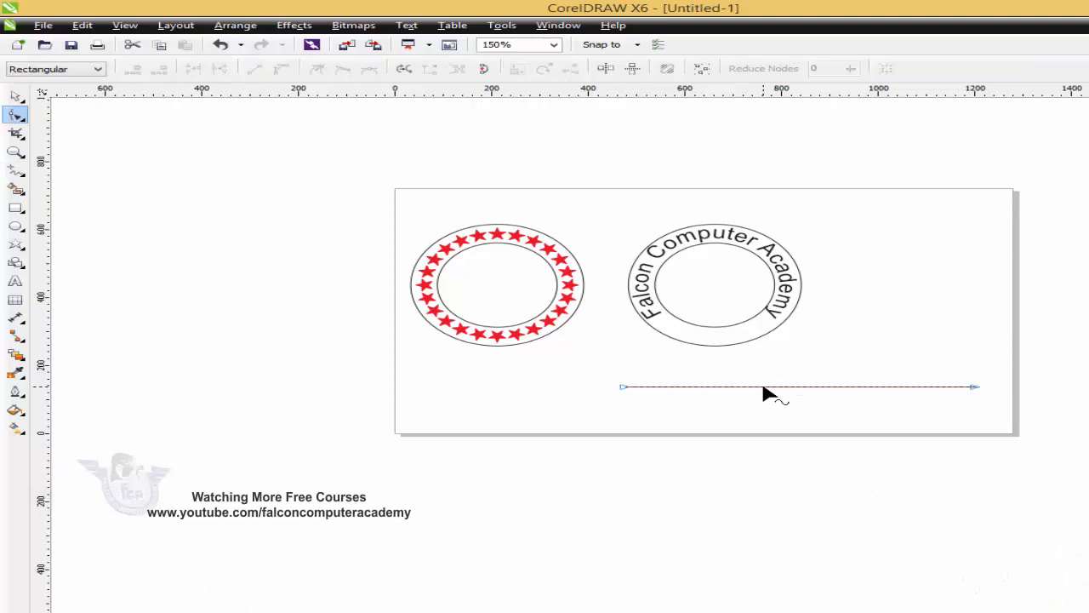
right_click(763, 389)
click(769, 453)
drag(745, 387, 738, 315)
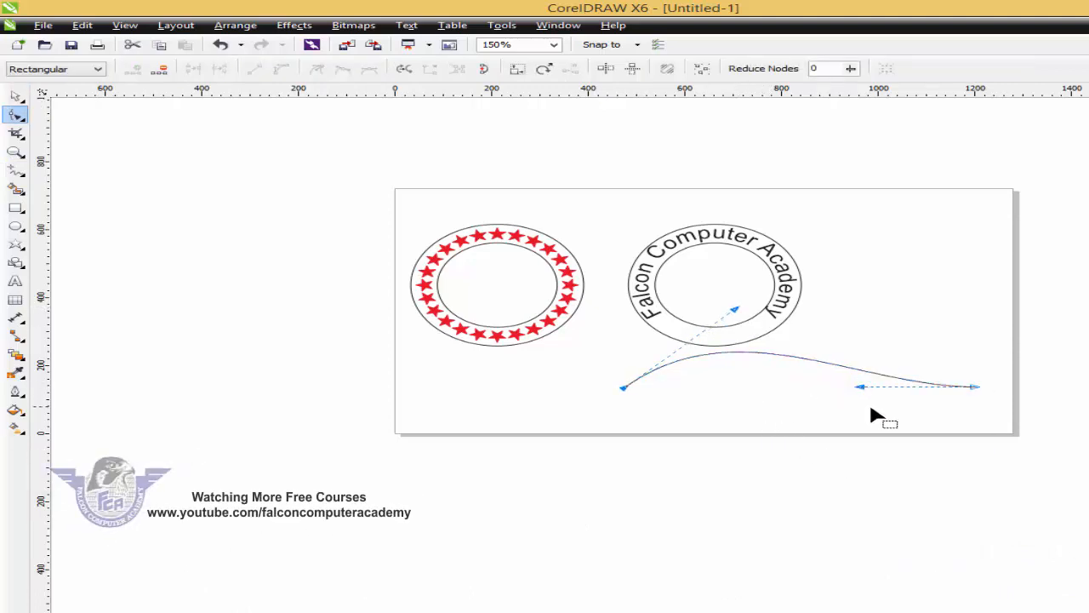
drag(861, 388, 866, 428)
drag(747, 313, 749, 288)
Step: Move the wavy curve beneath the two circular designs, centred at about x 623 px, y 128 px
click(16, 97)
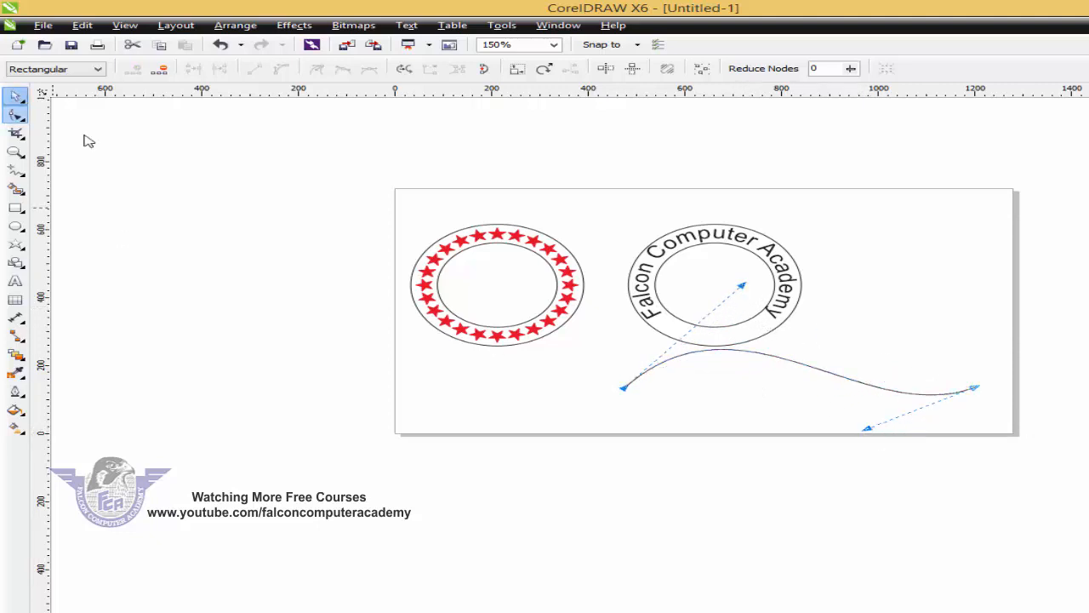
click(798, 370)
drag(797, 370, 696, 390)
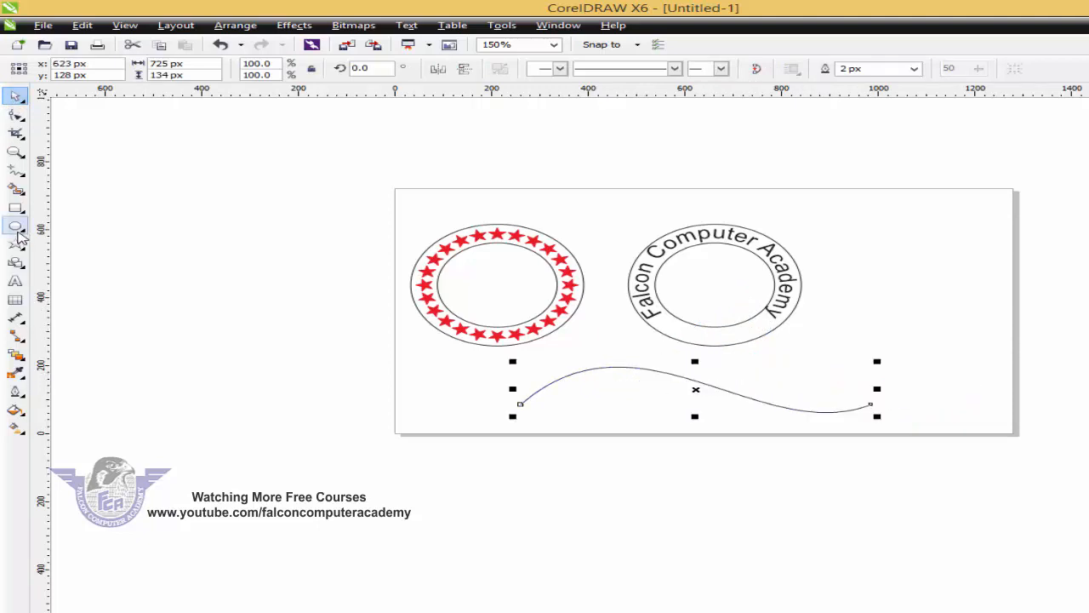
Step: Add the artistic text "Falcon Computer Academy RYK." in 24 pt Arial beside the circular designs
click(15, 281)
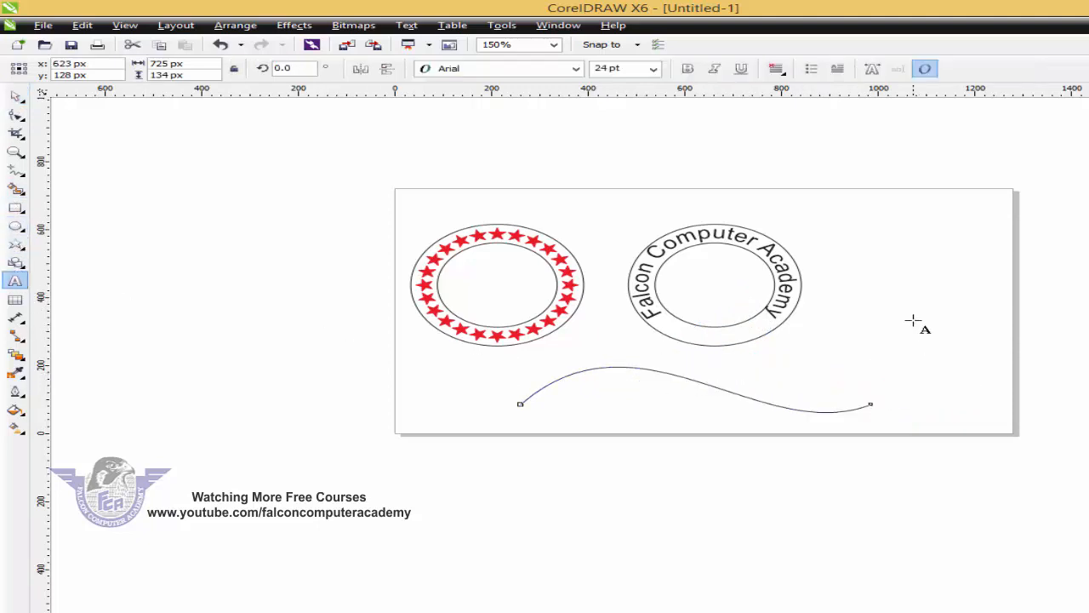
click(913, 319)
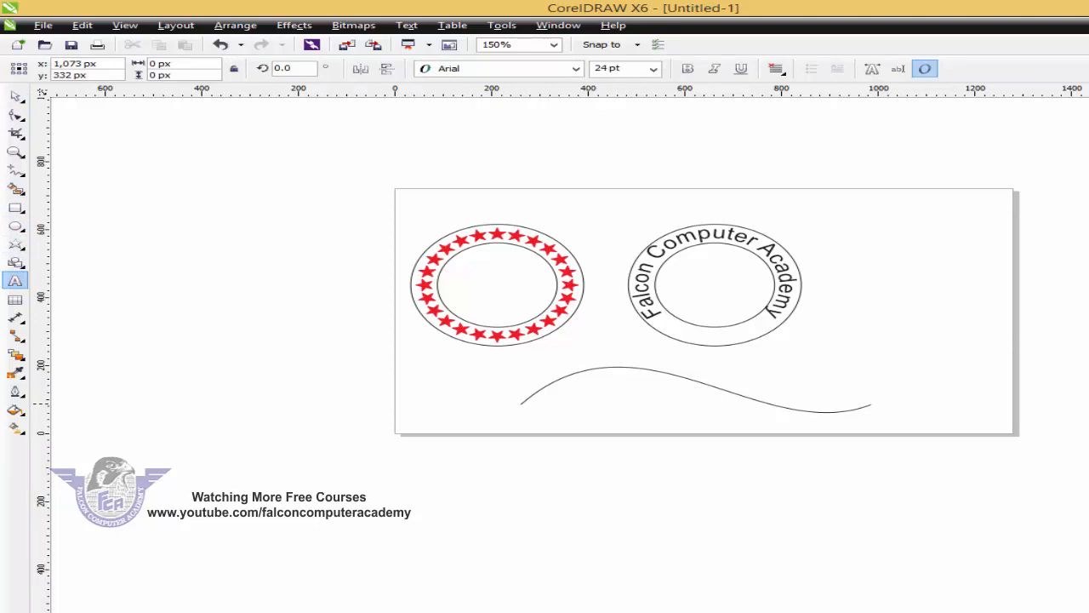
text(Falcon Co)
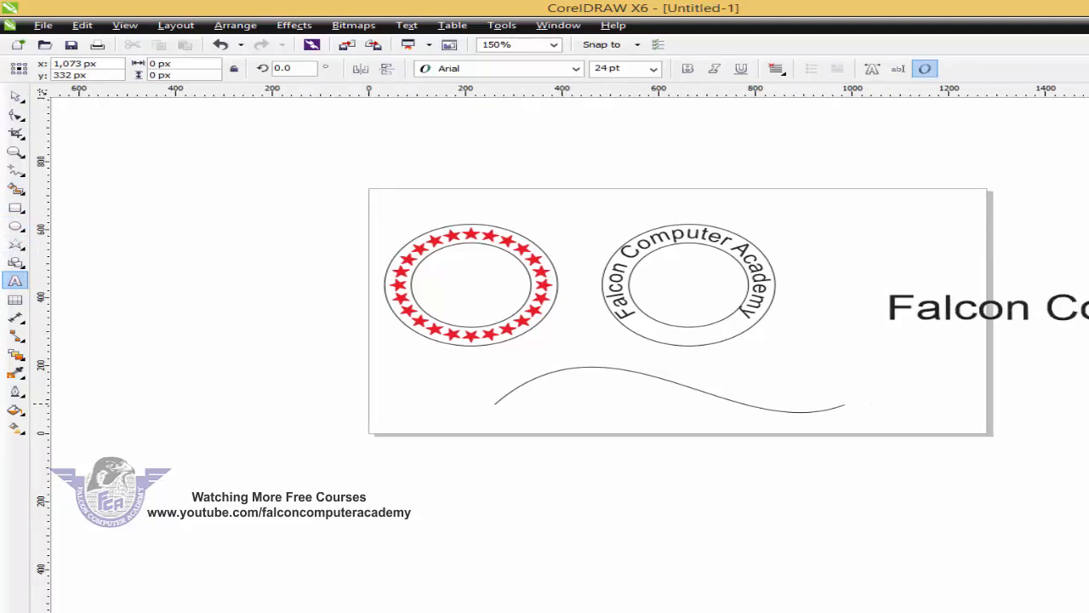
text(mputer Aca)
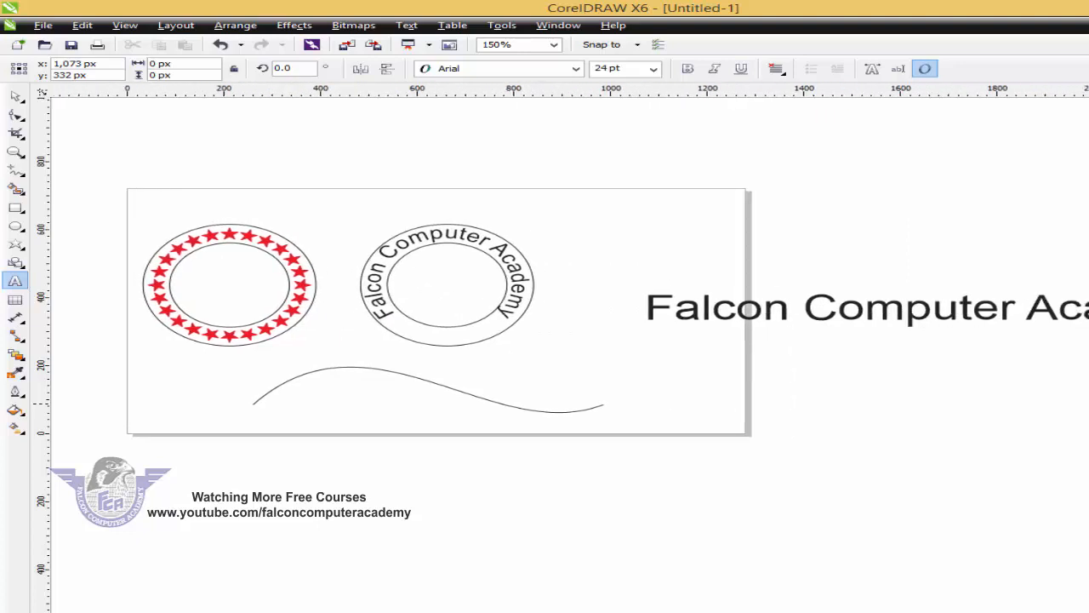
key(Escape)
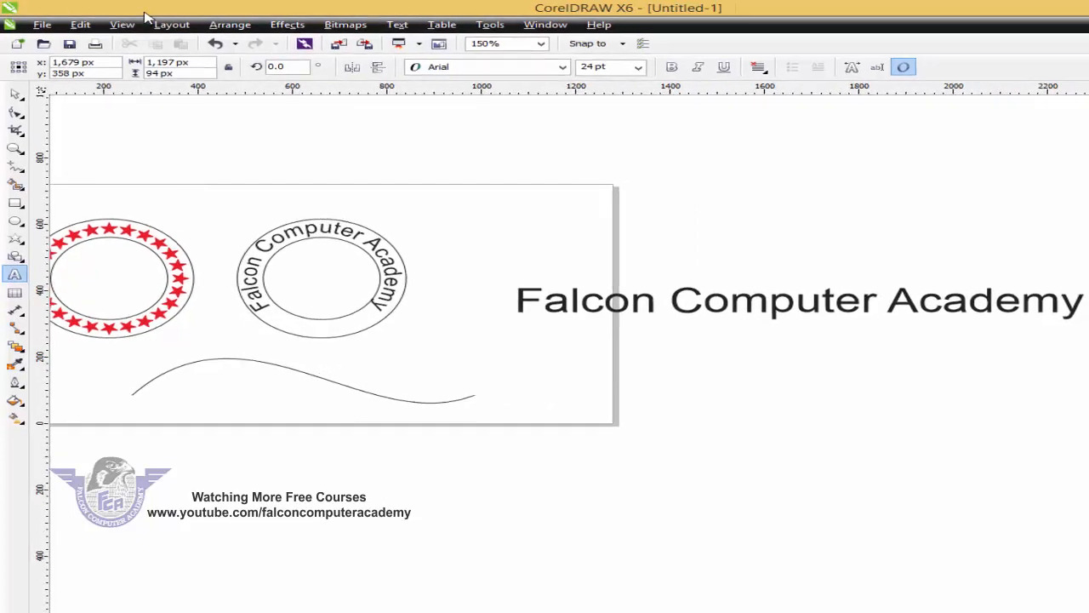
key(ctrl+space)
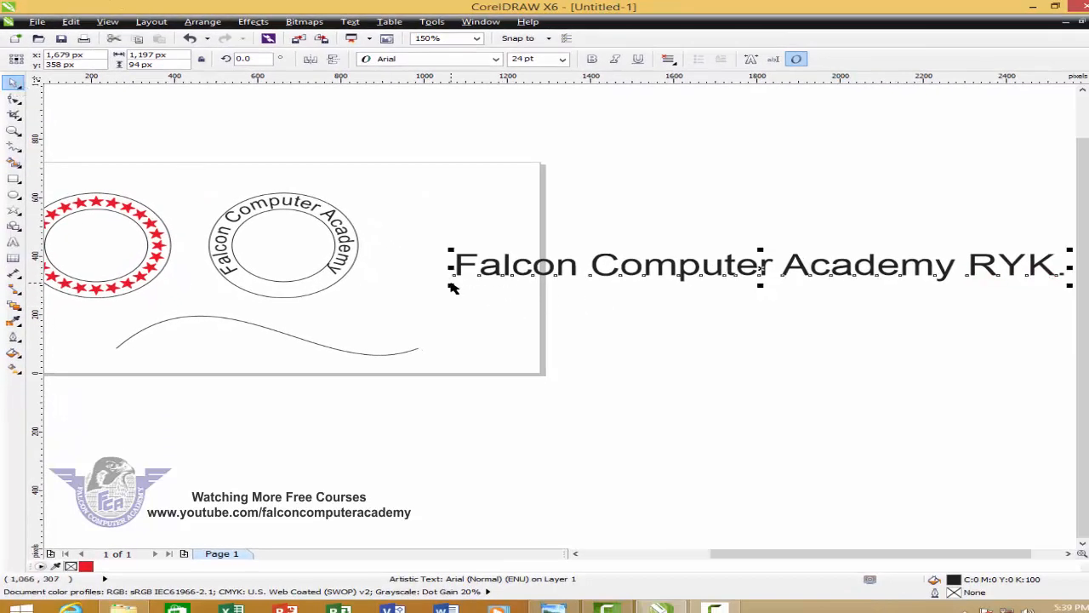
Step: Shrink the new text to about 1,132 px wide and move it over the wavy curve
drag(453, 287, 587, 284)
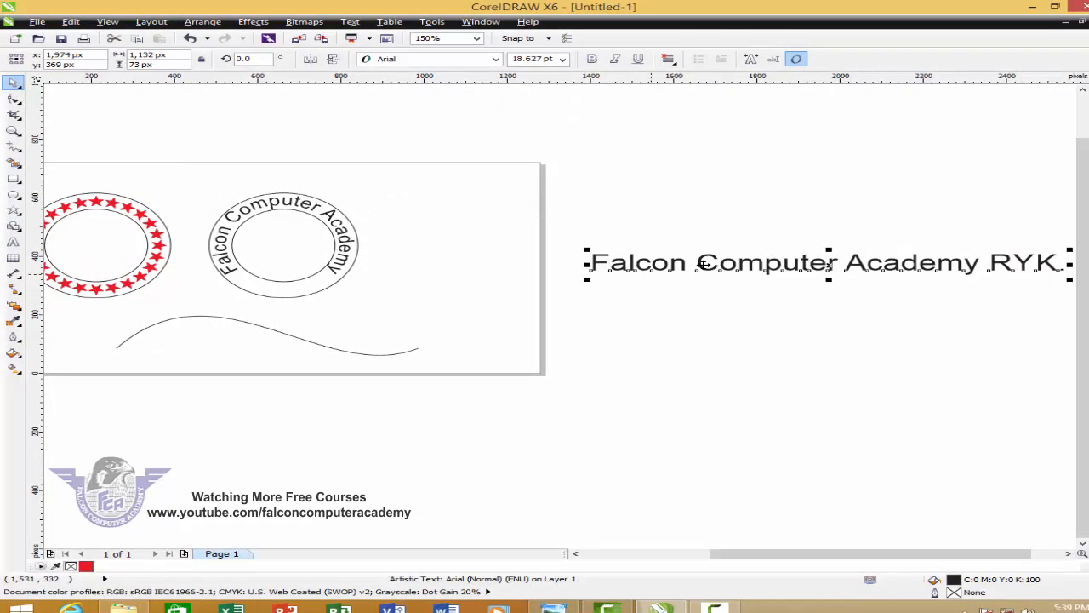
drag(700, 261, 299, 296)
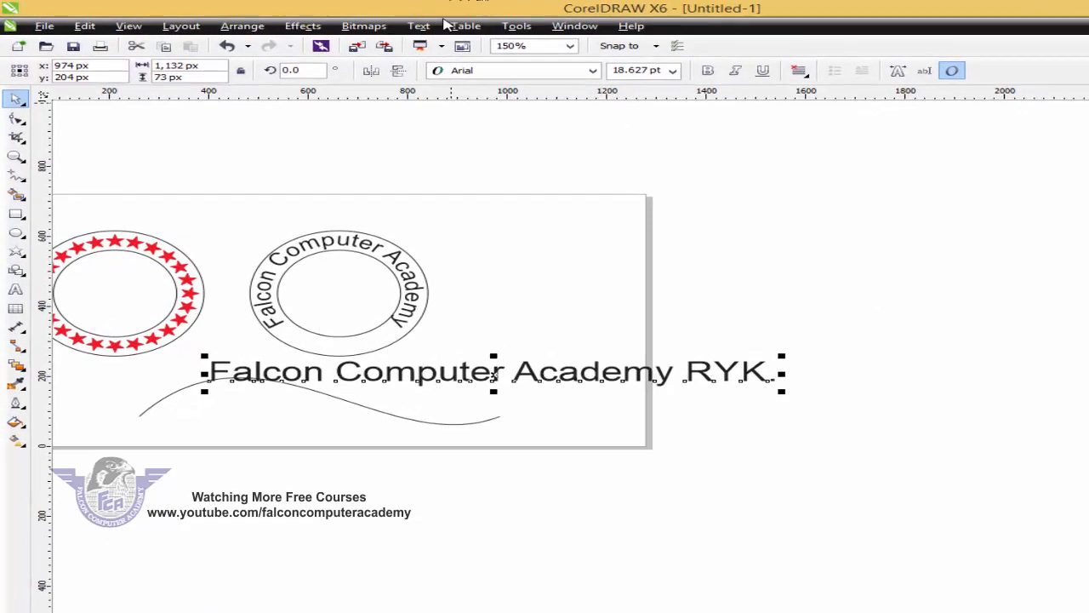
Step: Try to fit the text "Falcon Computer Academy RYK." to the wavy curve from its starting end, and undo it
click(350, 21)
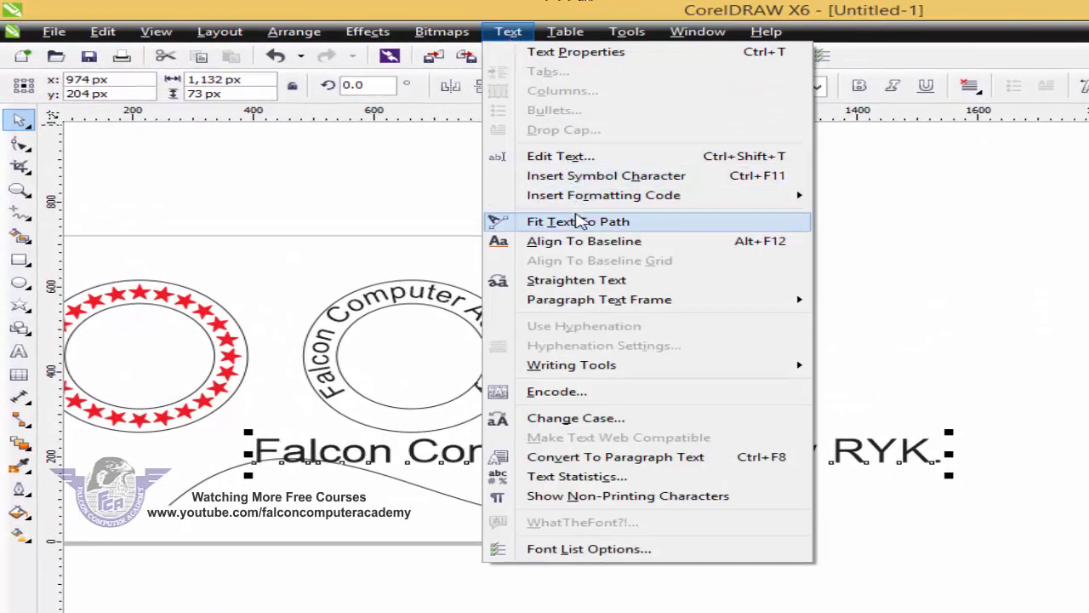
click(562, 222)
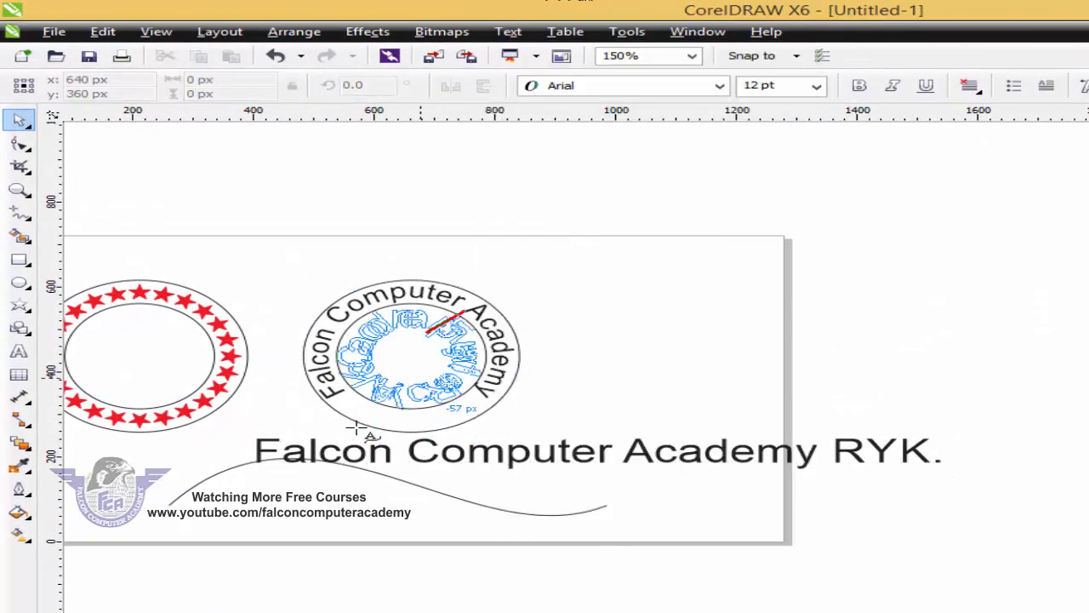
click(182, 516)
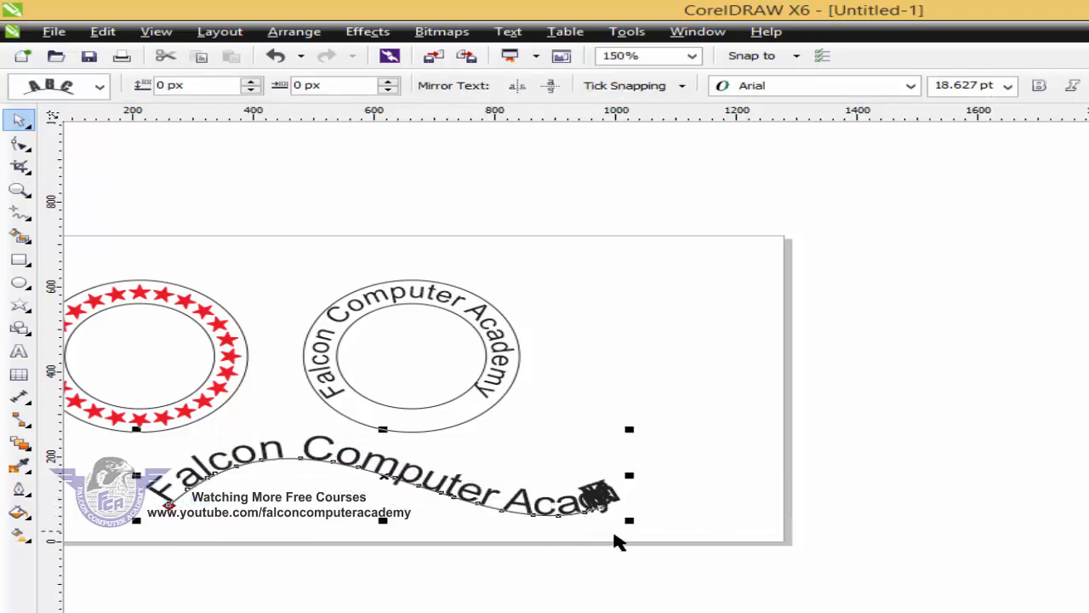
key(ctrl+z)
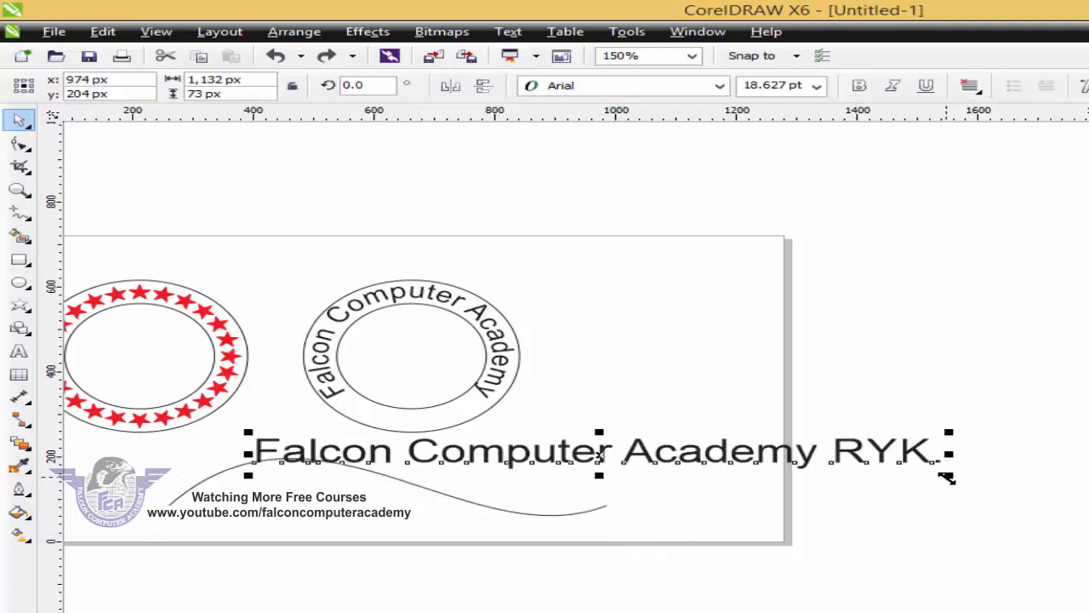
Step: Shrink the text "Falcon Computer Academy RYK." proportionally to about 879 px wide
drag(947, 478, 897, 471)
Step: Try fitting the smaller text to the wavy curve again from its starting end, and undo the fit
click(510, 34)
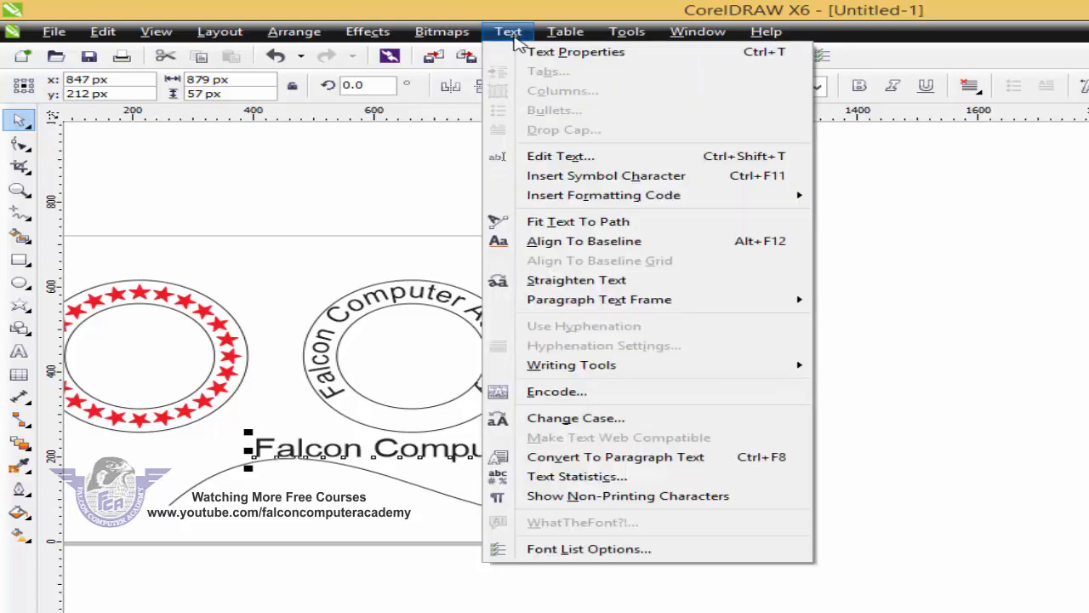
click(596, 223)
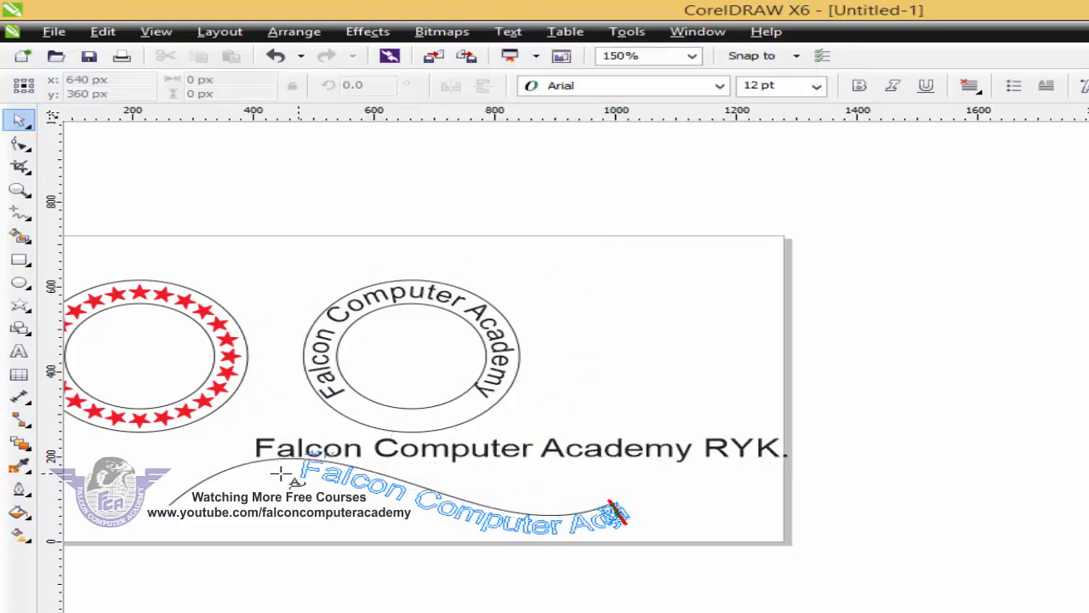
click(157, 522)
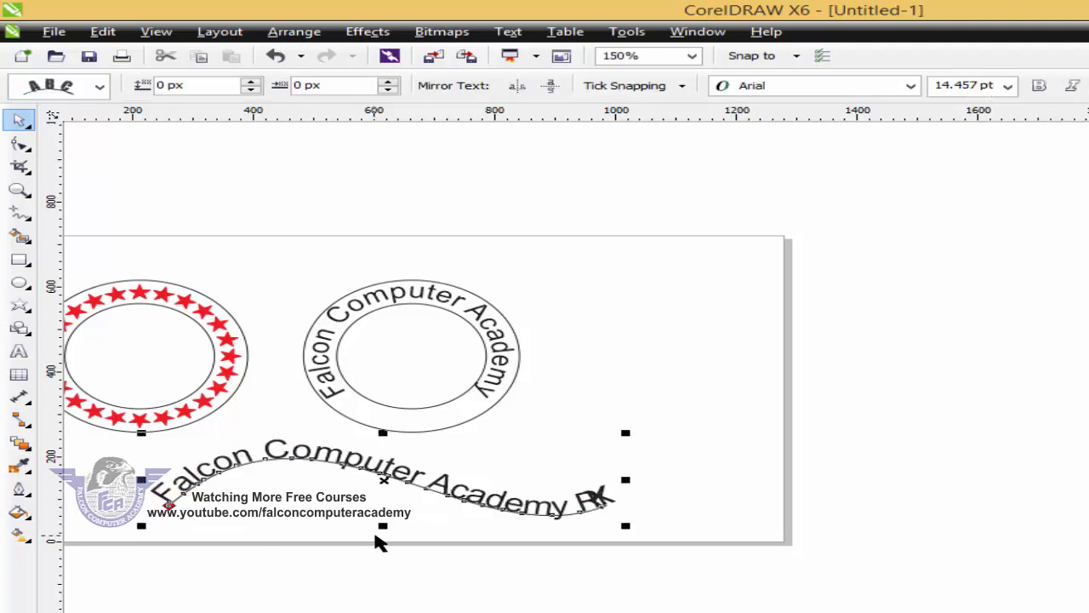
key(ctrl+z)
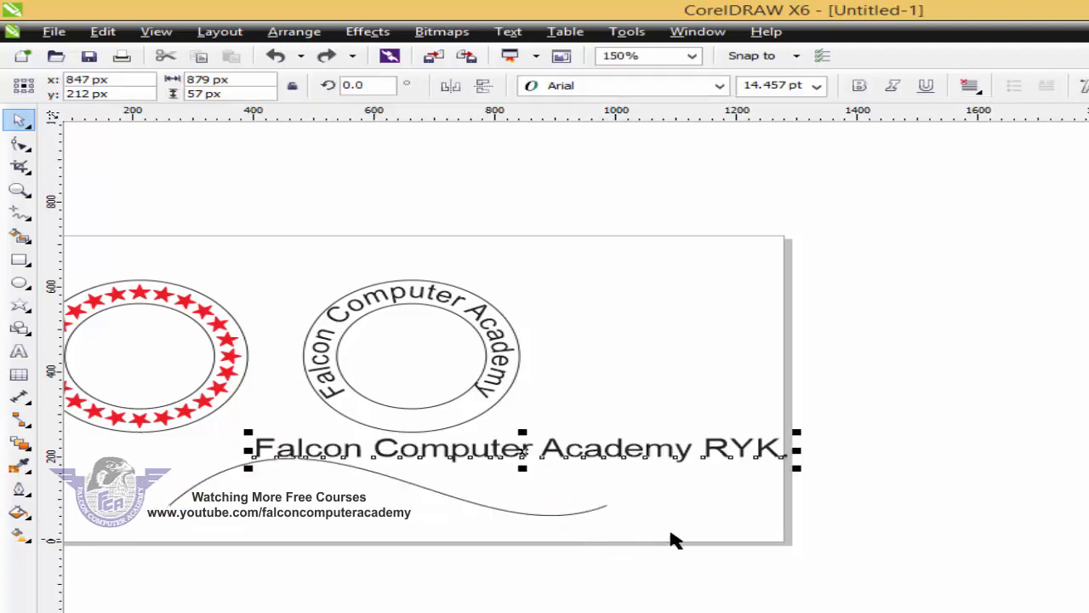
Step: Resize the text "Falcon Computer Academy RYK." proportionally to about 730 px wide to suit the length of the wavy curve
drag(798, 473, 785, 467)
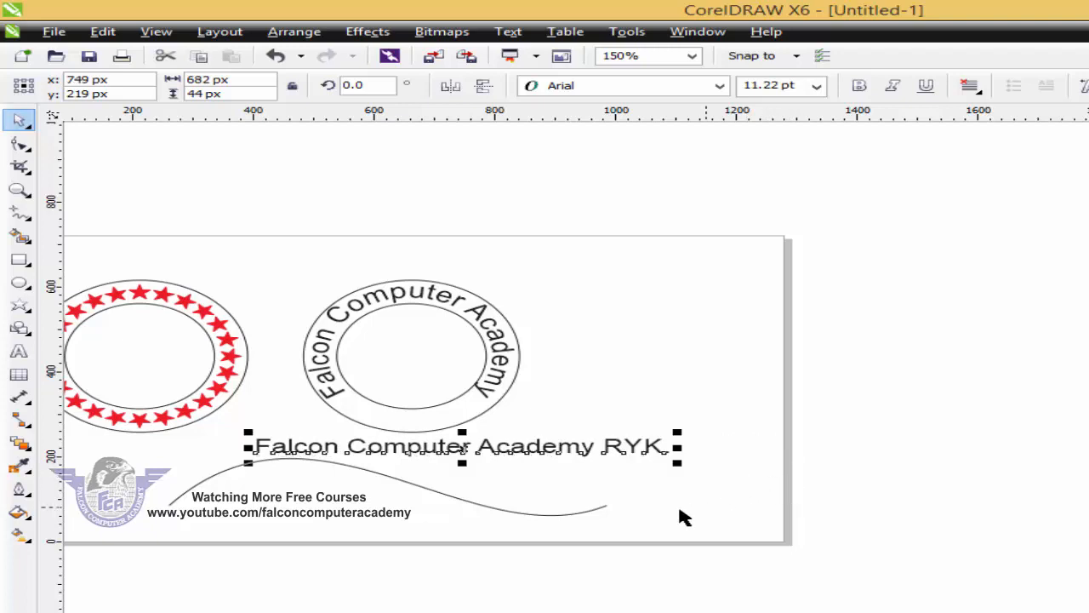
key(F2)
drag(104, 377, 797, 567)
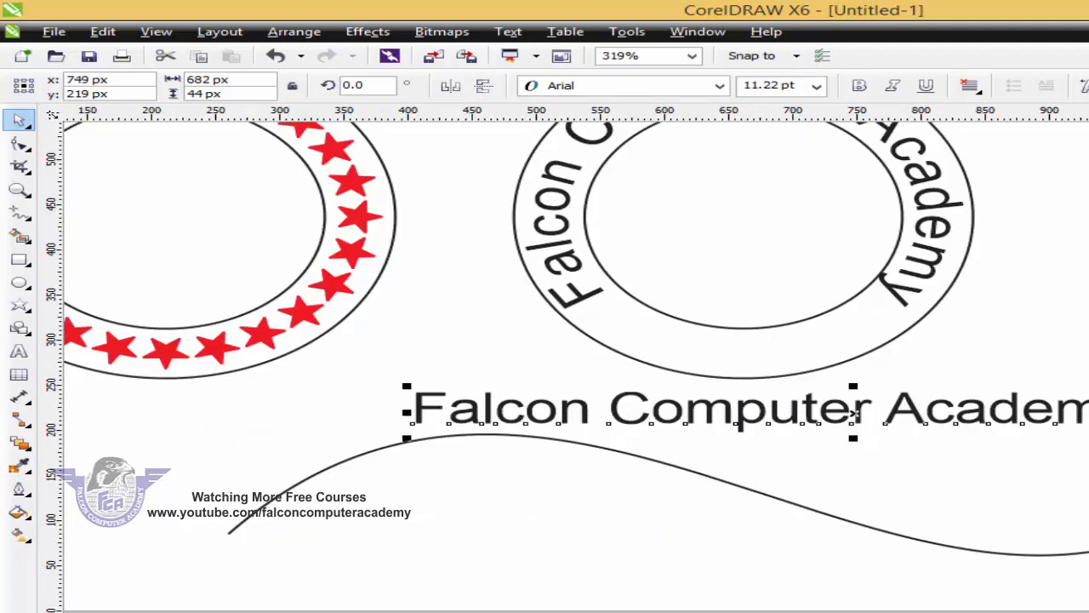
drag(855, 414, 885, 413)
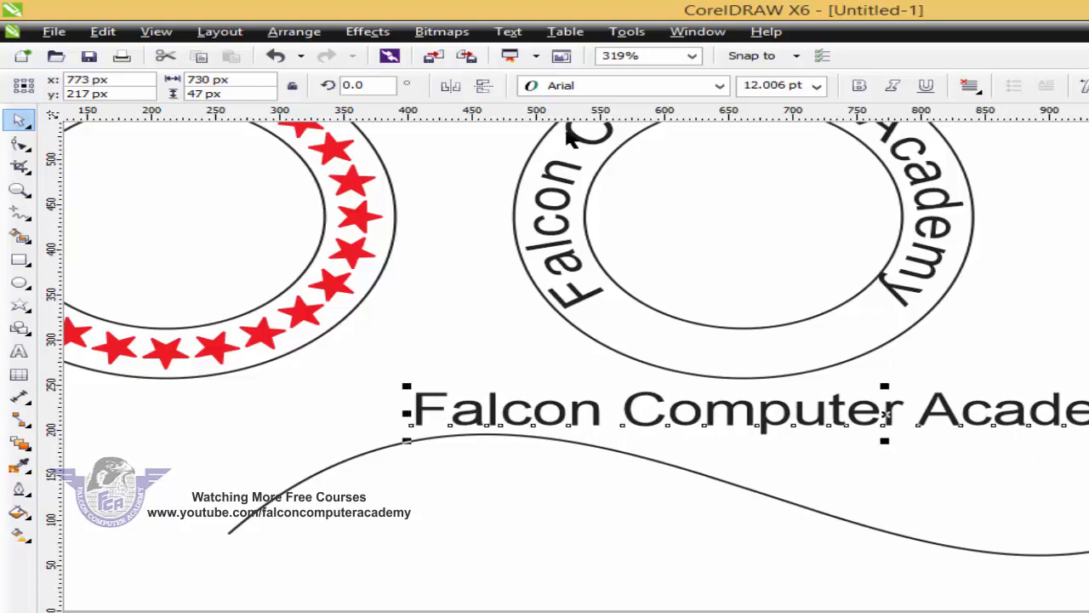
Step: Fit the text "Falcon Computer Academy RYK." to the wavy curve, starting near the curve's beginning
click(508, 31)
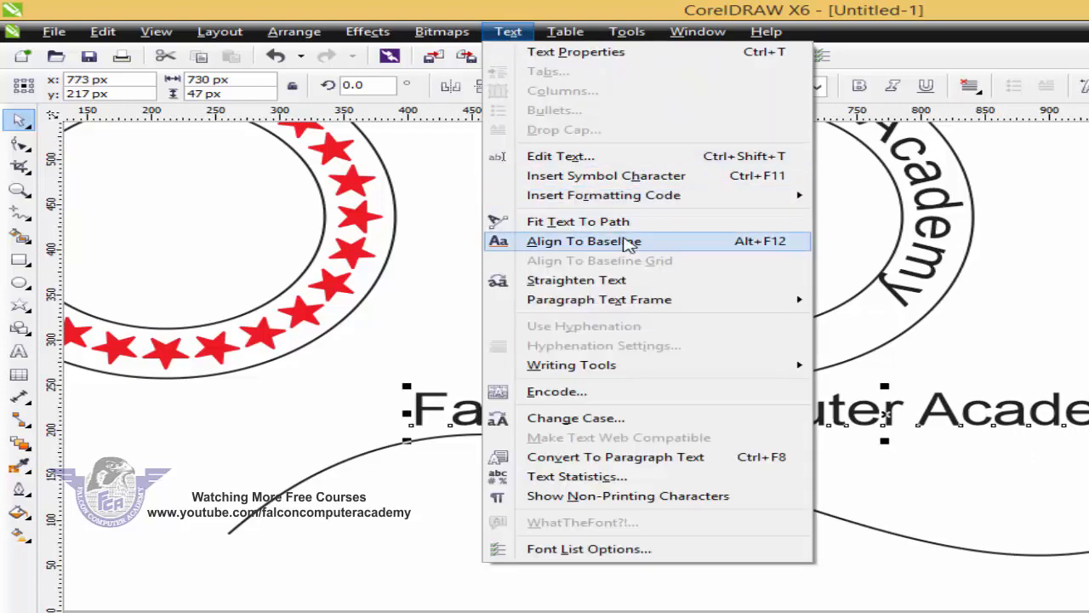
click(627, 224)
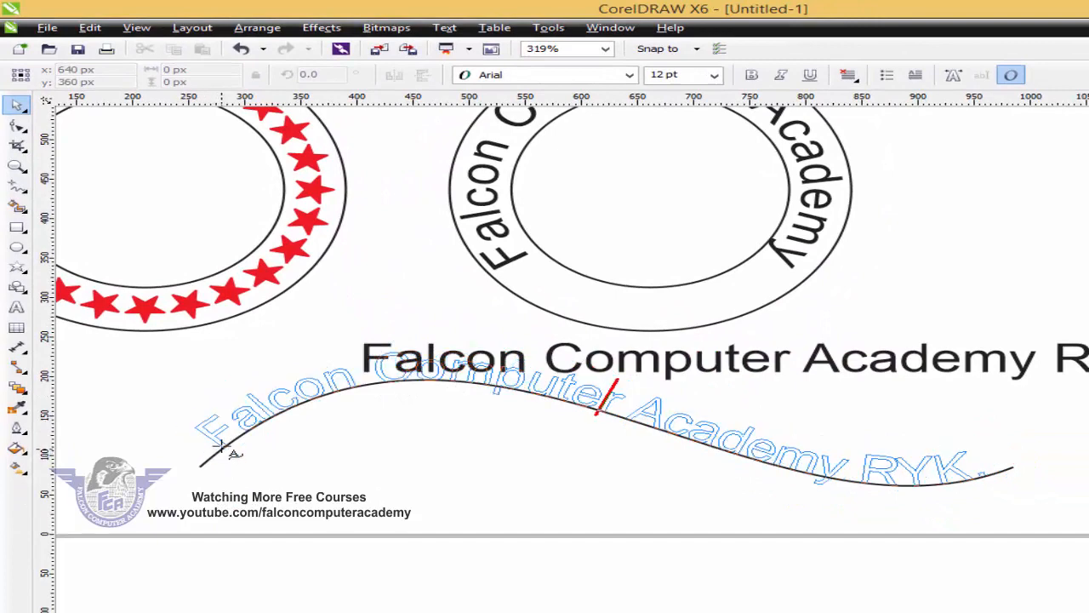
click(202, 446)
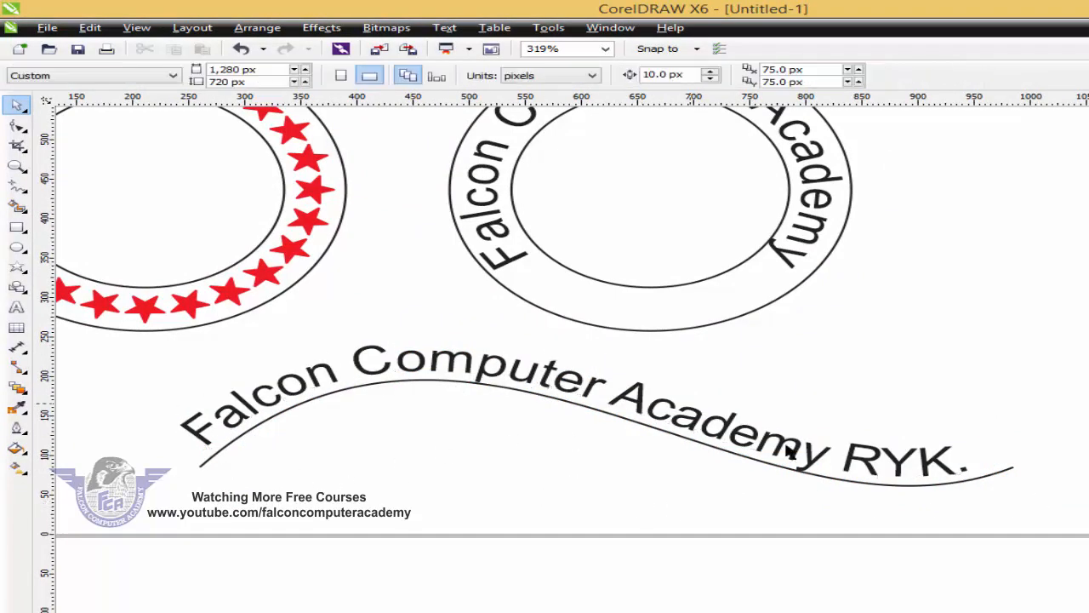
Step: Delete the wavy curve line beneath the fitted text, keeping the curved text
click(1008, 473)
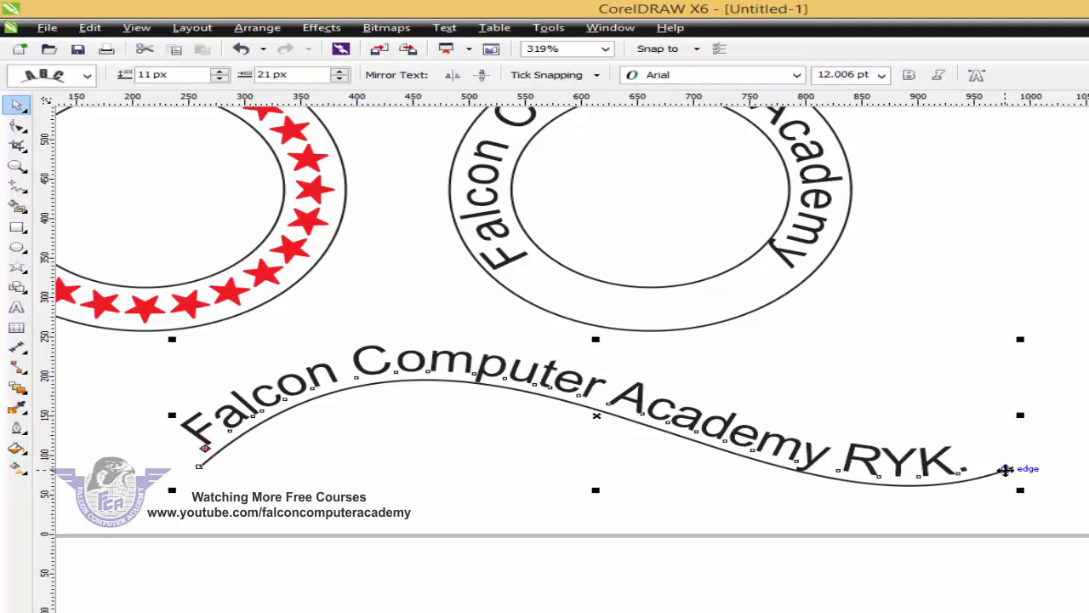
click(1007, 469)
key(Delete)
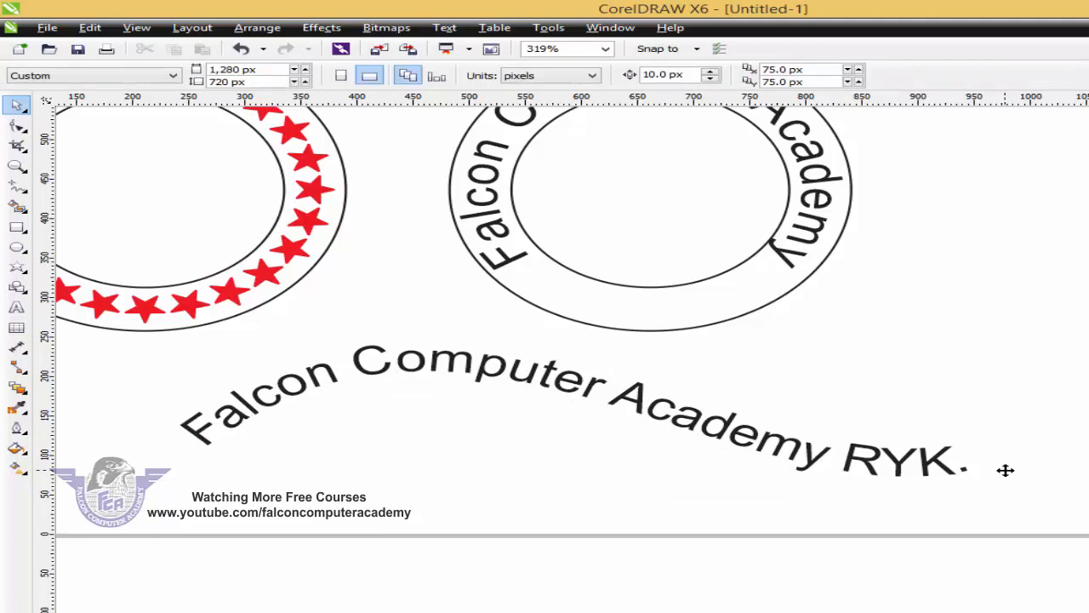
Step: Duplicate the outer circle with its "Falcon Computer Academy" text to the right of the text ring, and delete the text from the copy
scroll(1003, 472, down, 1)
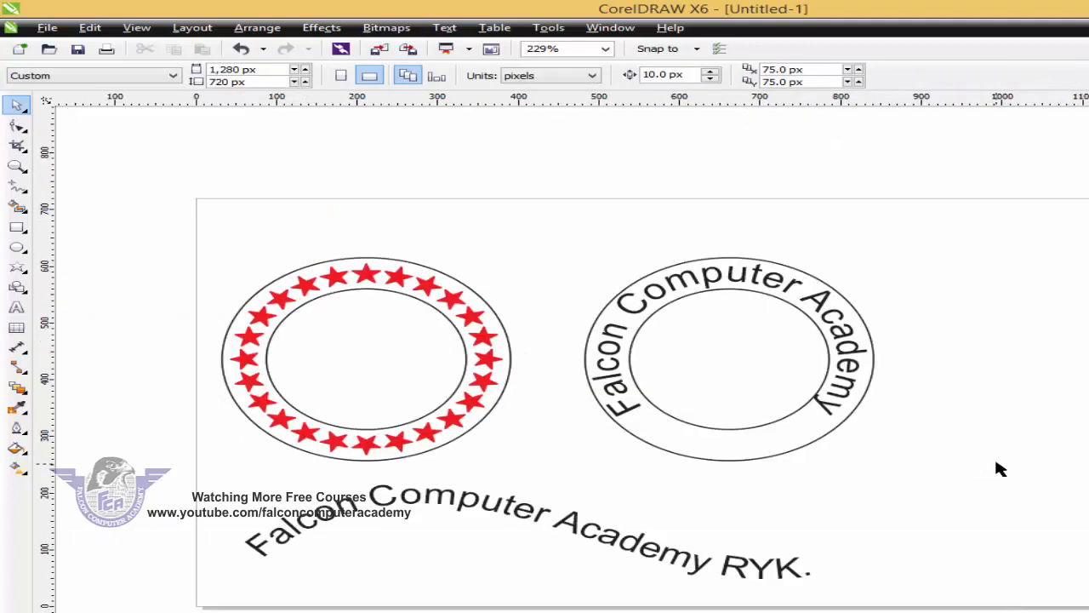
click(749, 434)
click(778, 457)
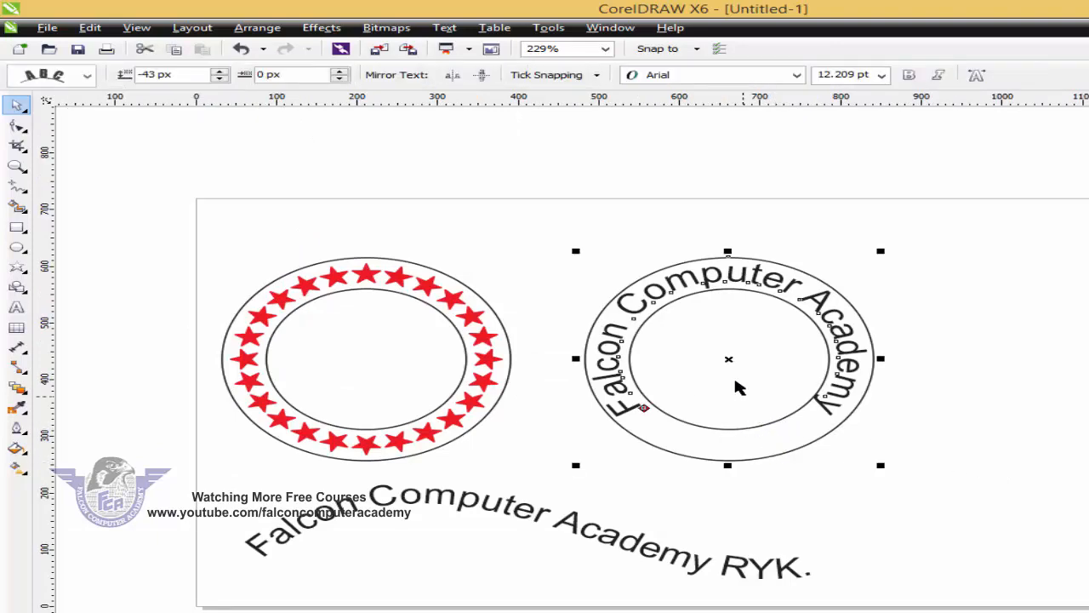
drag(729, 358, 1061, 359)
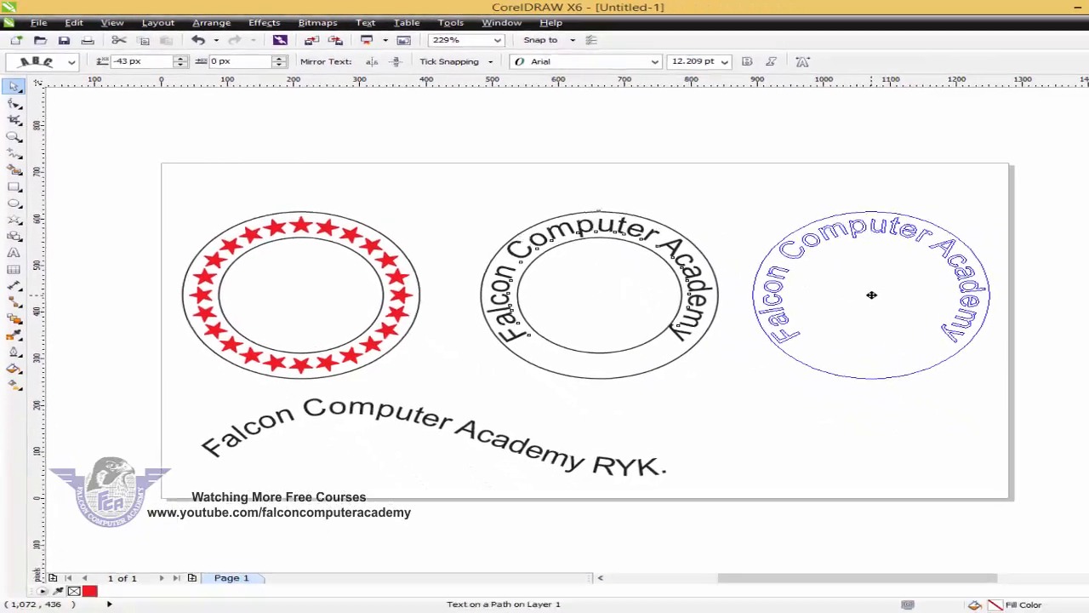
drag(871, 295, 871, 295)
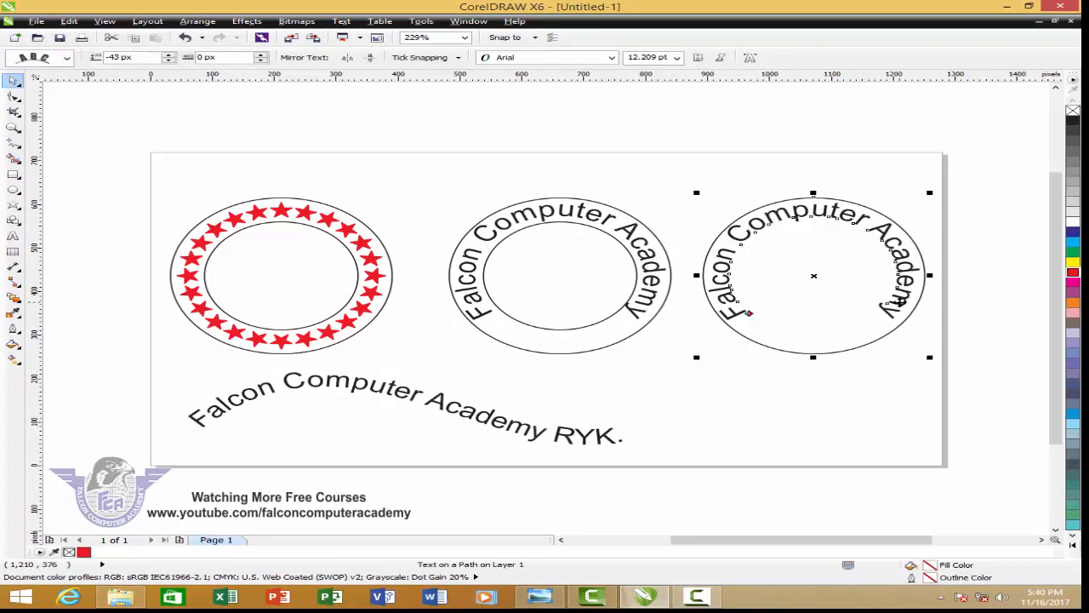
key(Delete)
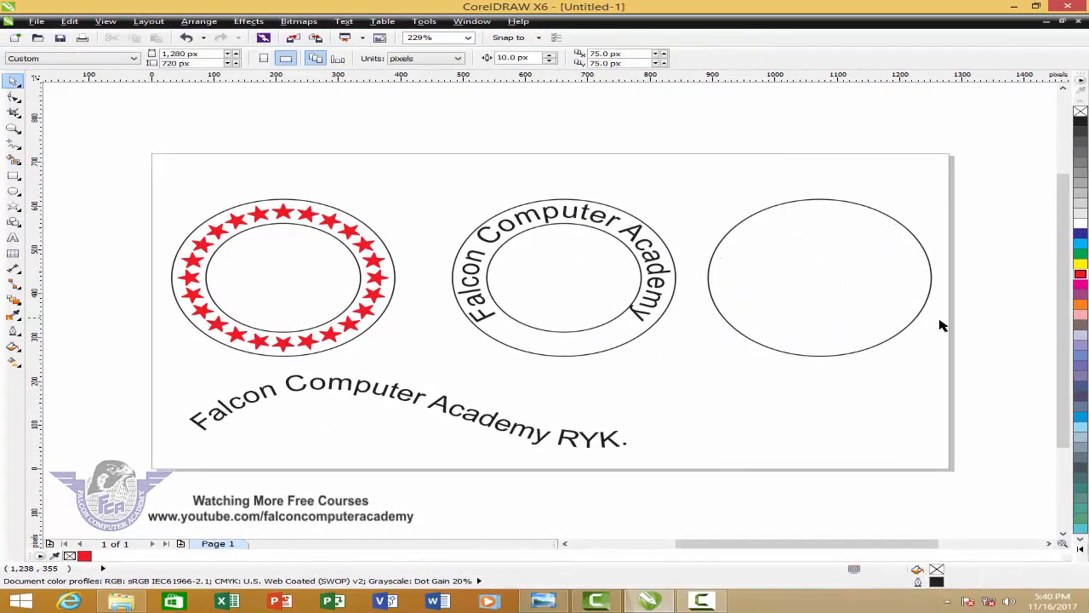
Step: Create a smaller concentric copy of the new circle inside it to form a third ring
click(855, 303)
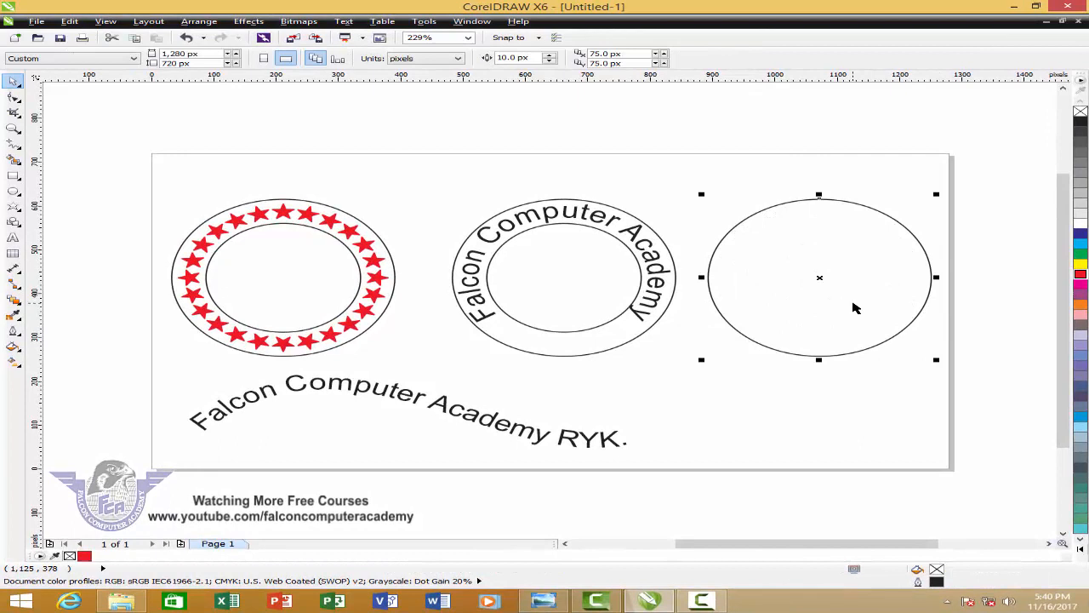
drag(939, 195, 928, 220)
right_click(929, 220)
click(956, 279)
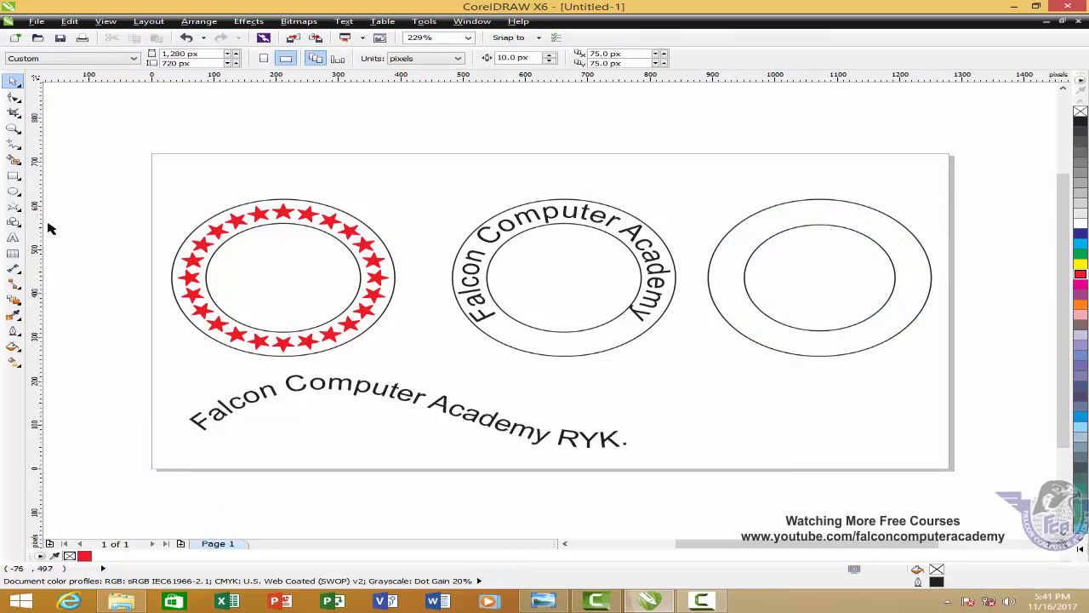
Step: Draw a small circle about 57 px in diameter below the third ring
click(12, 193)
drag(700, 372, 734, 399)
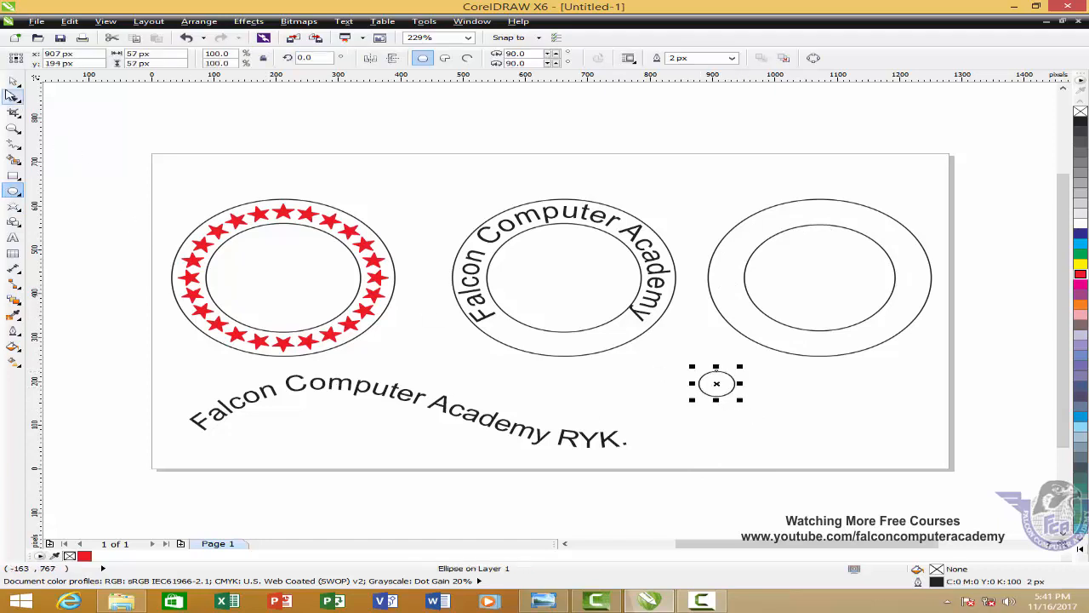
click(14, 81)
click(820, 391)
right_click(819, 391)
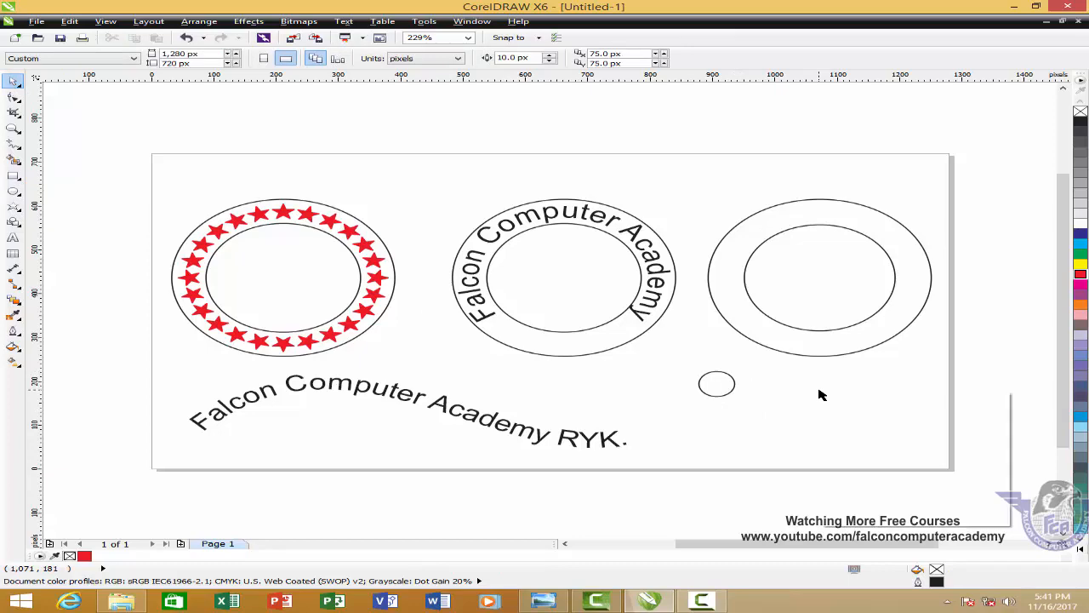
click(866, 441)
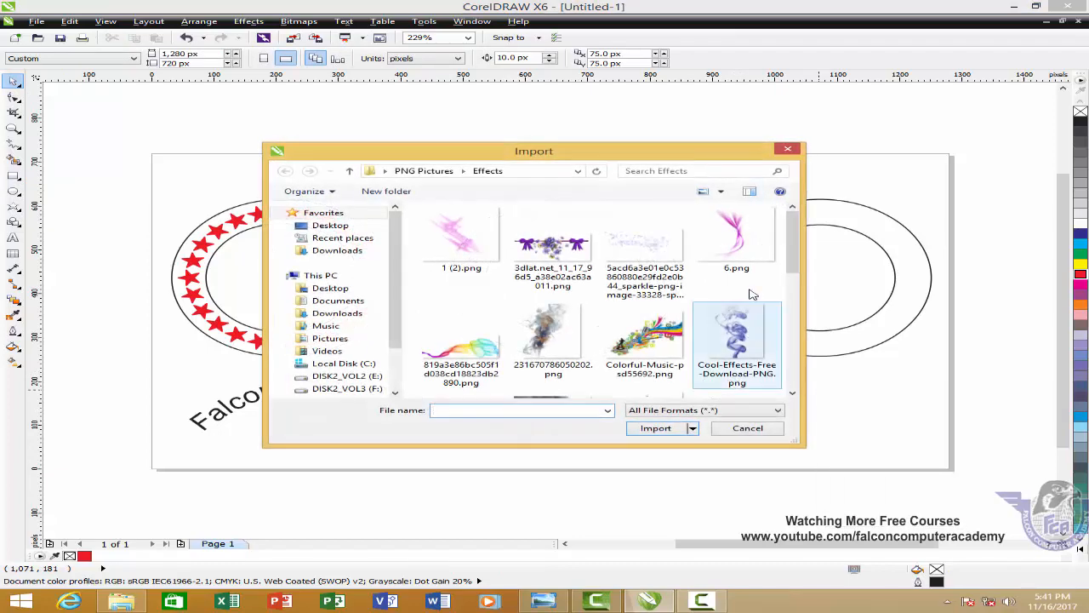
drag(789, 254, 852, 268)
click(379, 376)
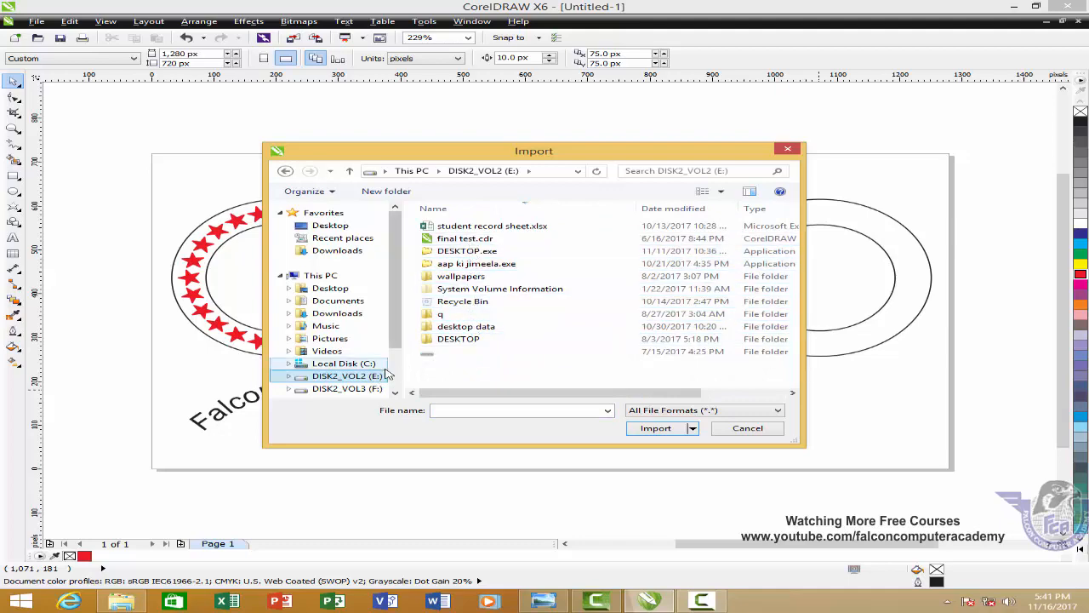
double_click(451, 277)
scroll(574, 337, down, 1)
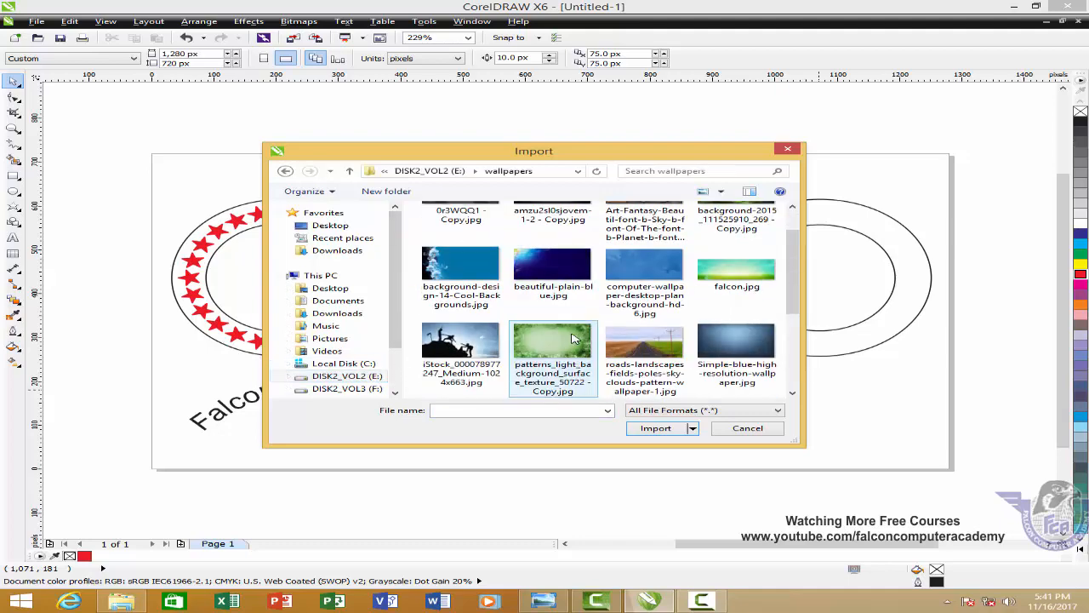
click(460, 341)
click(655, 428)
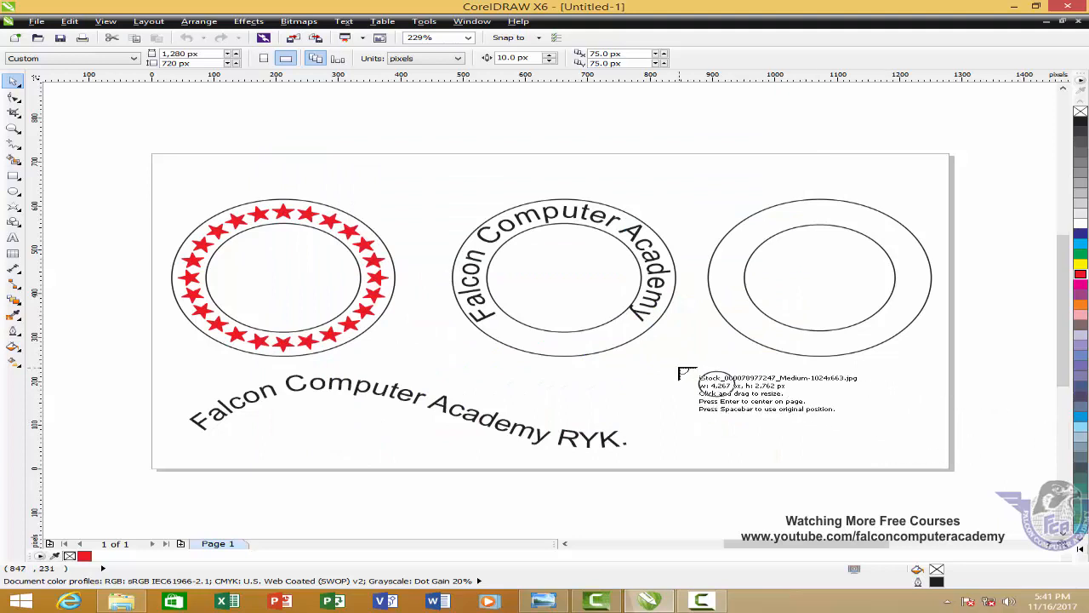
drag(678, 373, 743, 395)
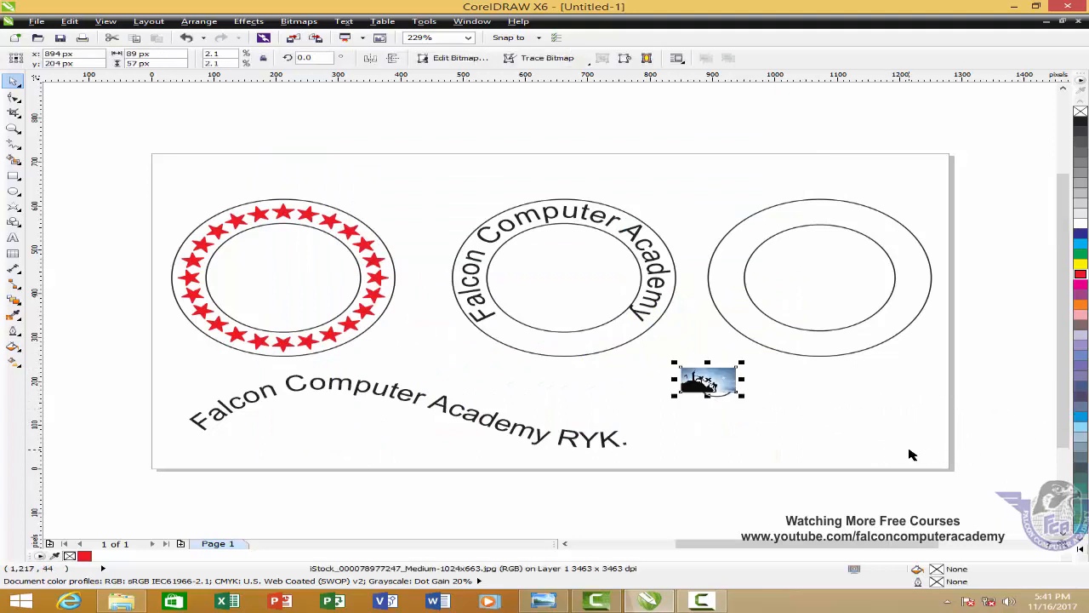
Step: Enlarge the imported climbers picture to about 105 px wide and move it beside the small circle
drag(653, 354, 790, 430)
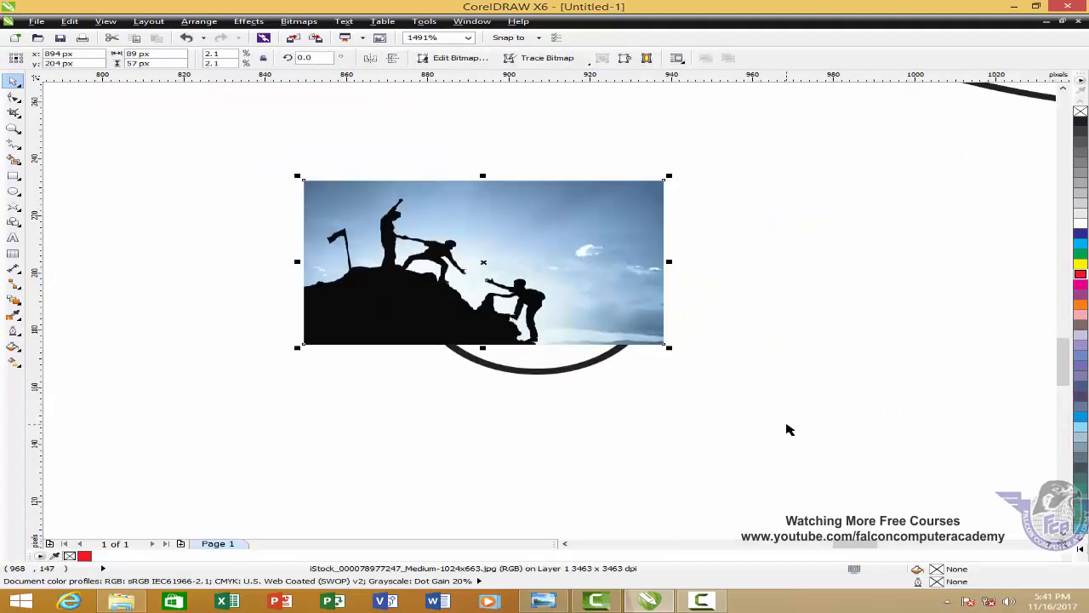
drag(639, 311, 692, 383)
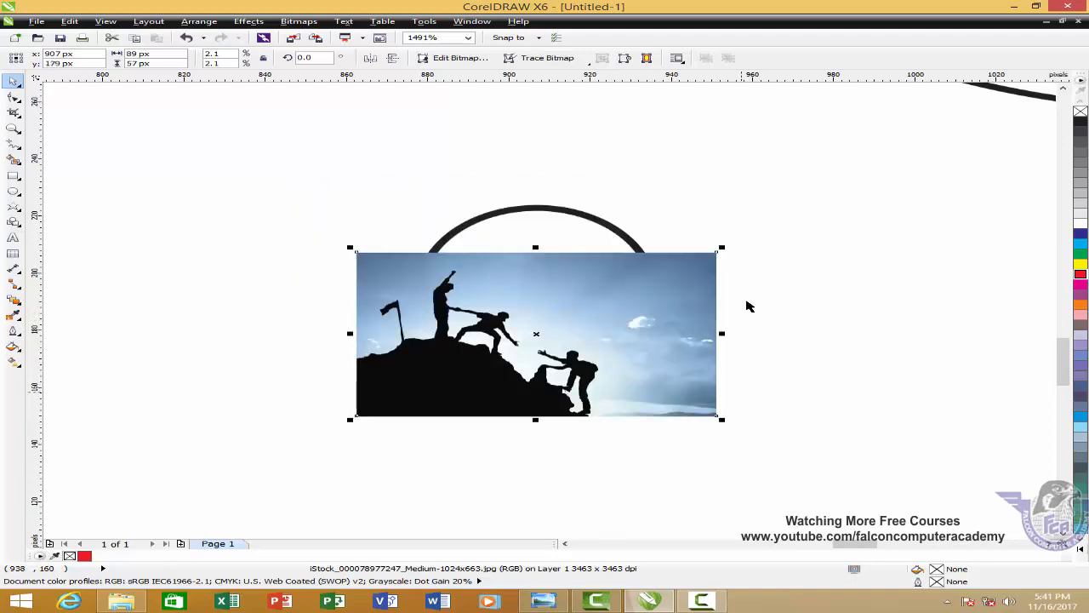
drag(723, 248, 790, 213)
drag(531, 308, 837, 354)
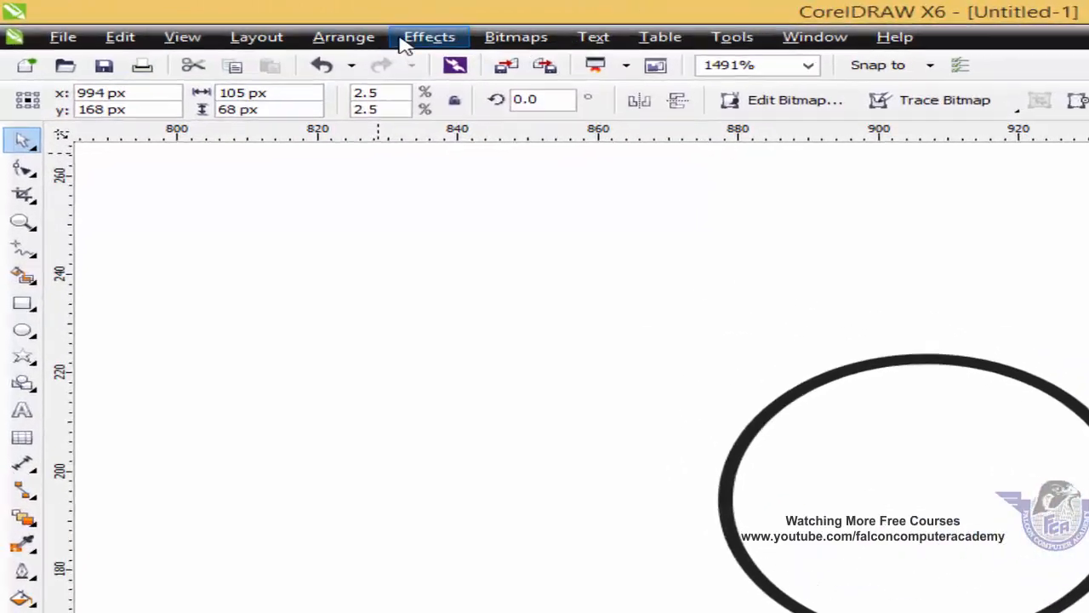
Step: PowerClip the climbers picture inside the small circle as its frame
click(407, 41)
mouse_move(630, 324)
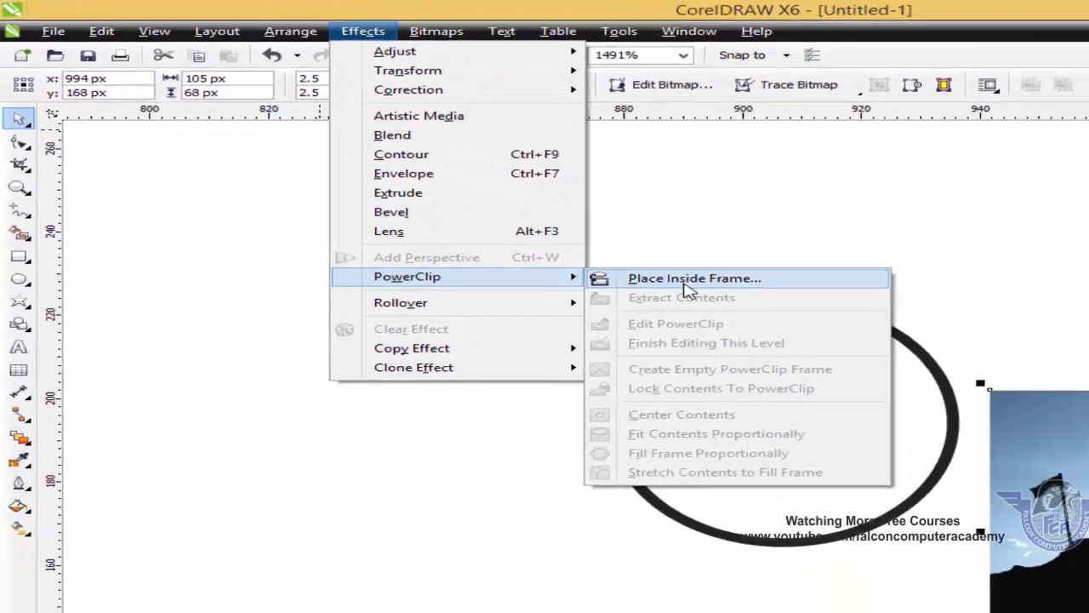
click(688, 279)
click(700, 305)
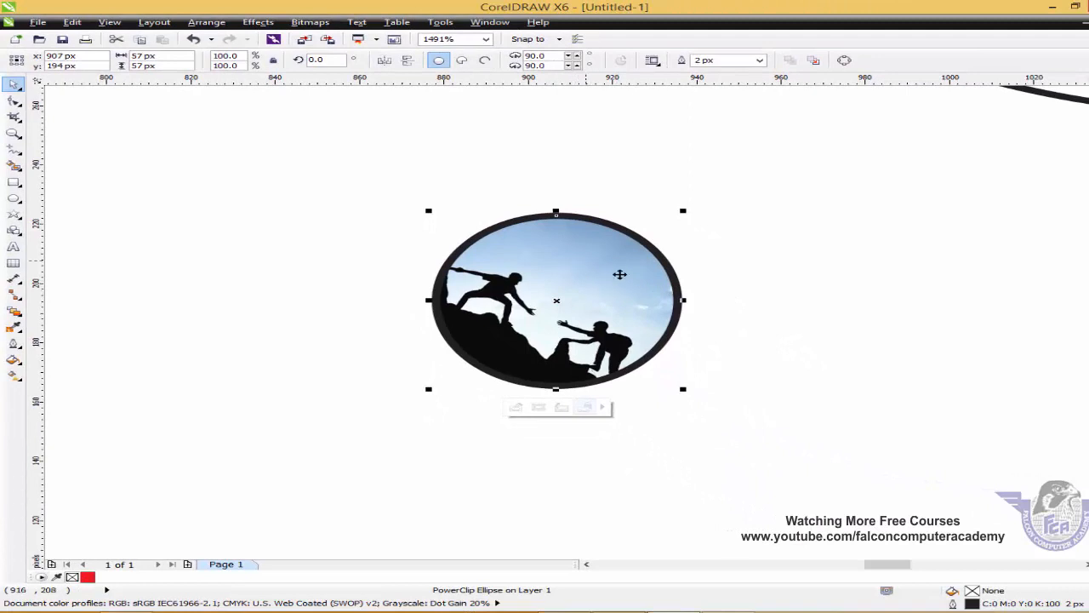
Step: Edit the PowerClip contents, shrinking the picture to about 99 px wide and shifting it right so the standing climber falls inside the circle
right_click(582, 272)
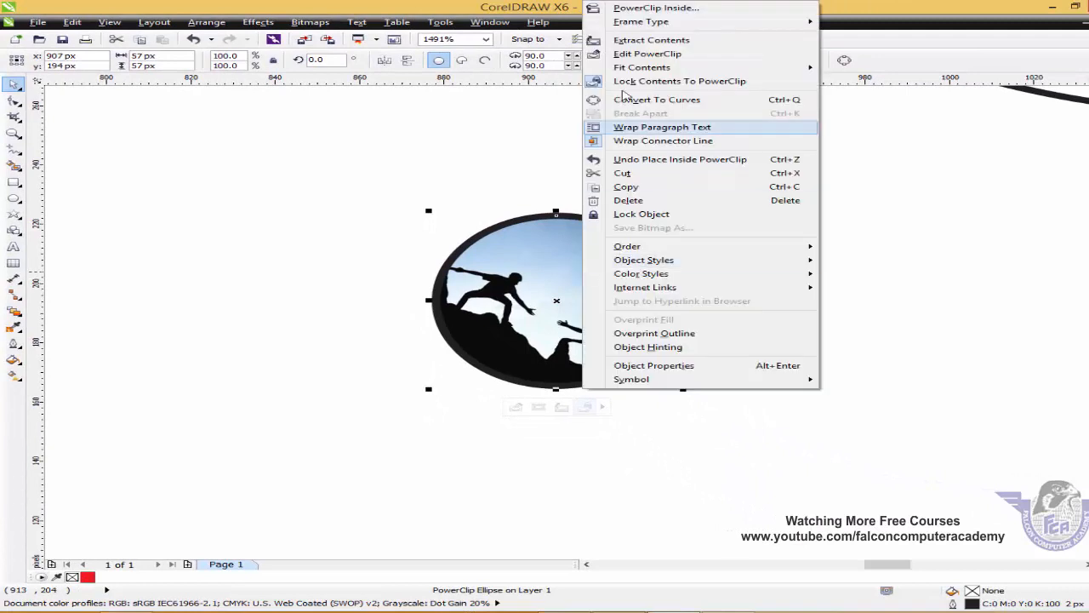
click(628, 56)
click(632, 253)
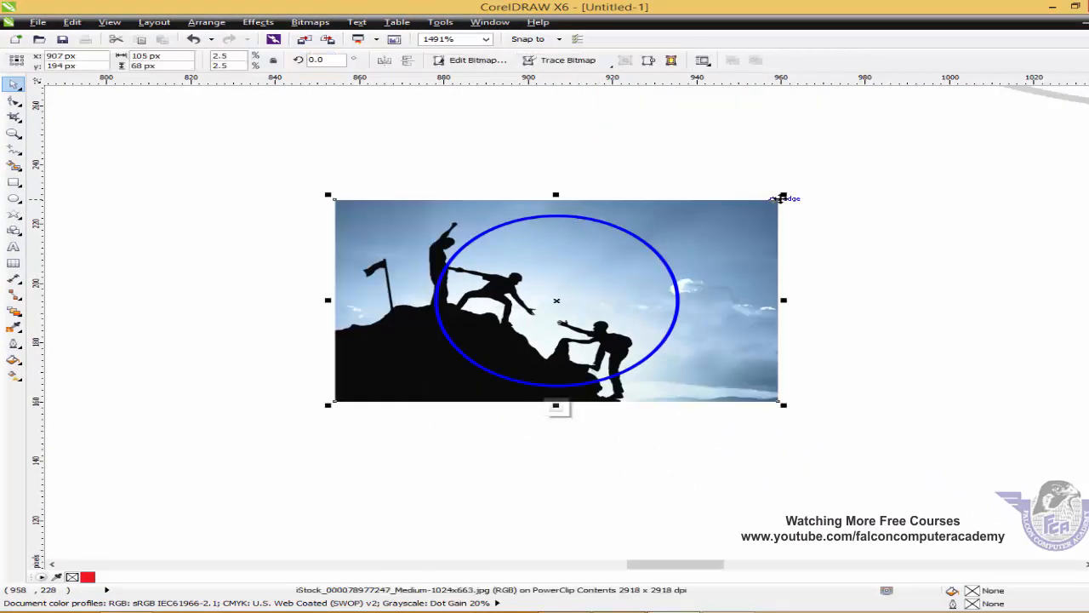
drag(783, 196, 770, 202)
drag(720, 260, 765, 261)
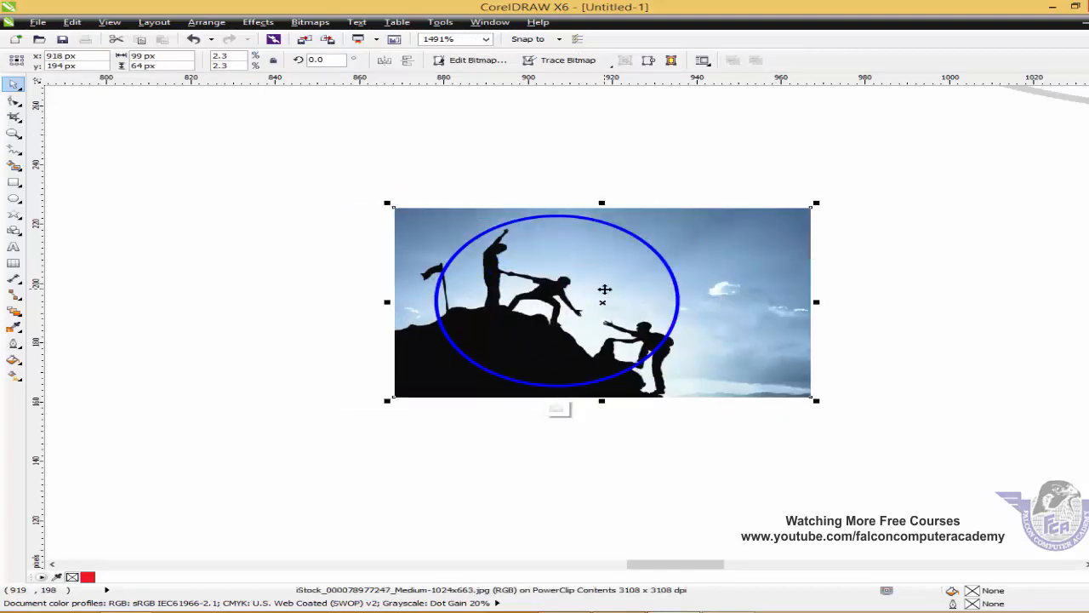
right_click(603, 290)
click(692, 84)
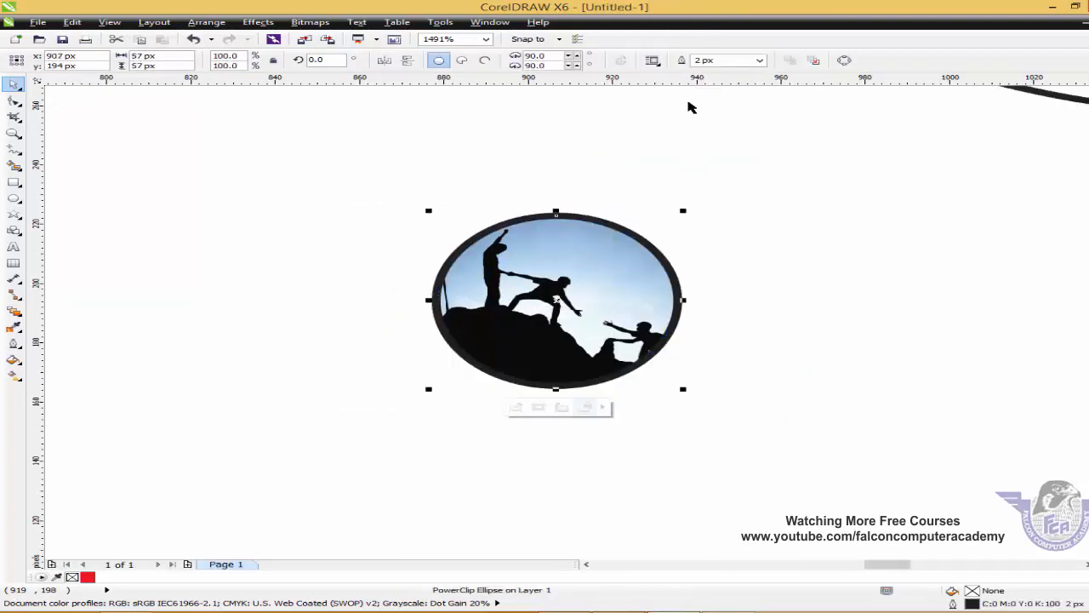
click(660, 162)
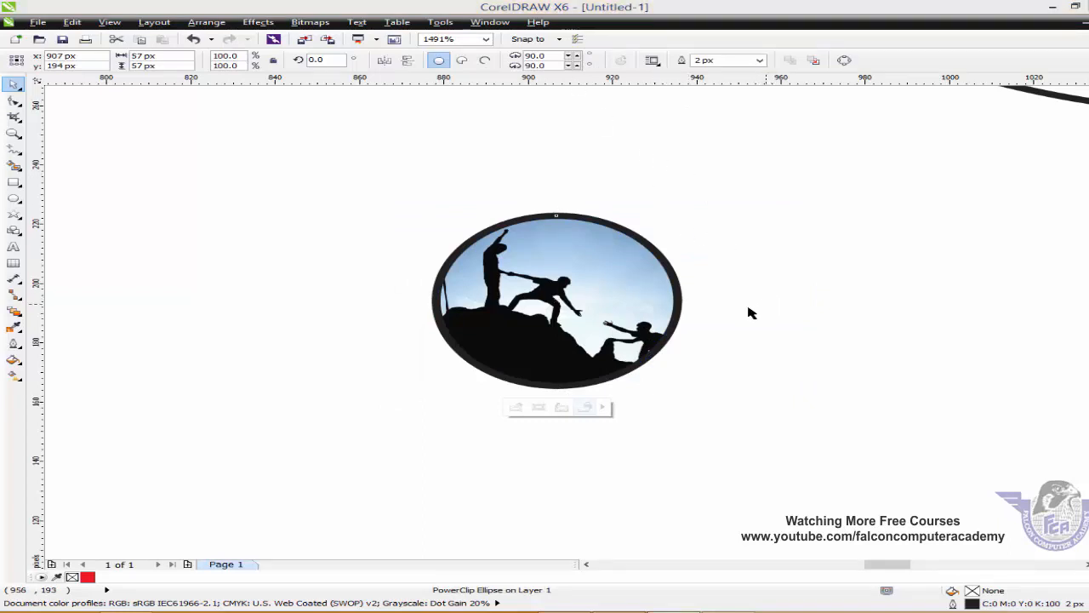
Step: Move the picture-filled circle to the top of the third ring, between its inner and outer circles
click(629, 323)
key(F4)
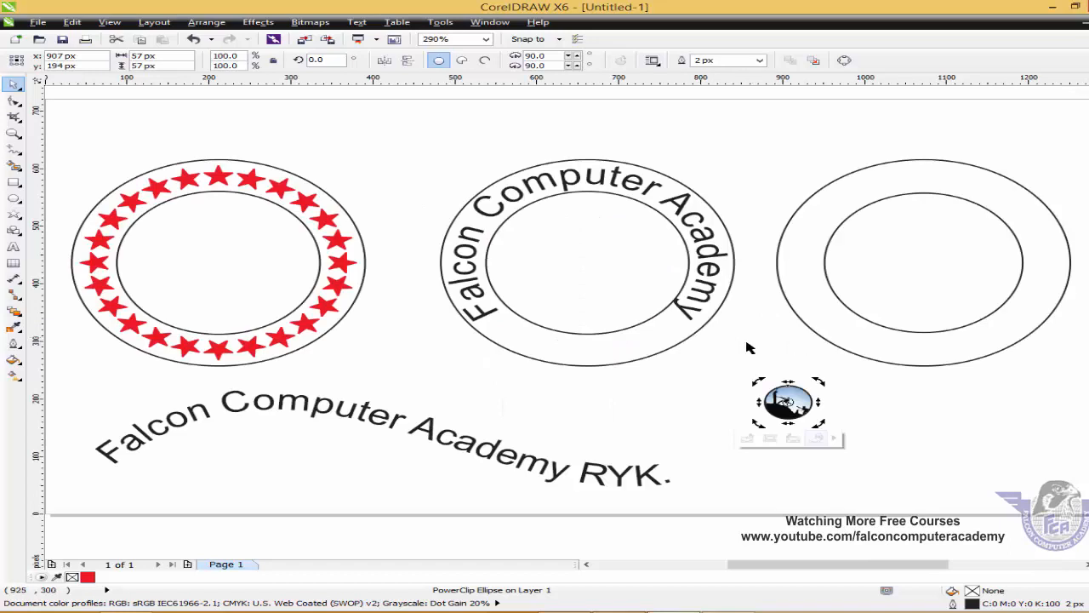
click(853, 404)
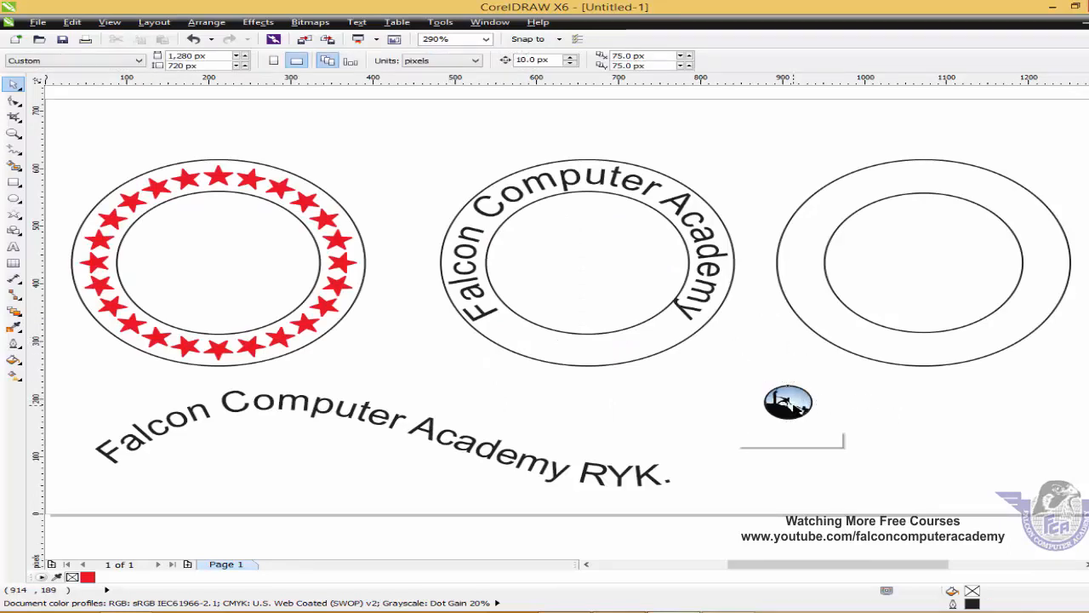
drag(800, 406, 950, 147)
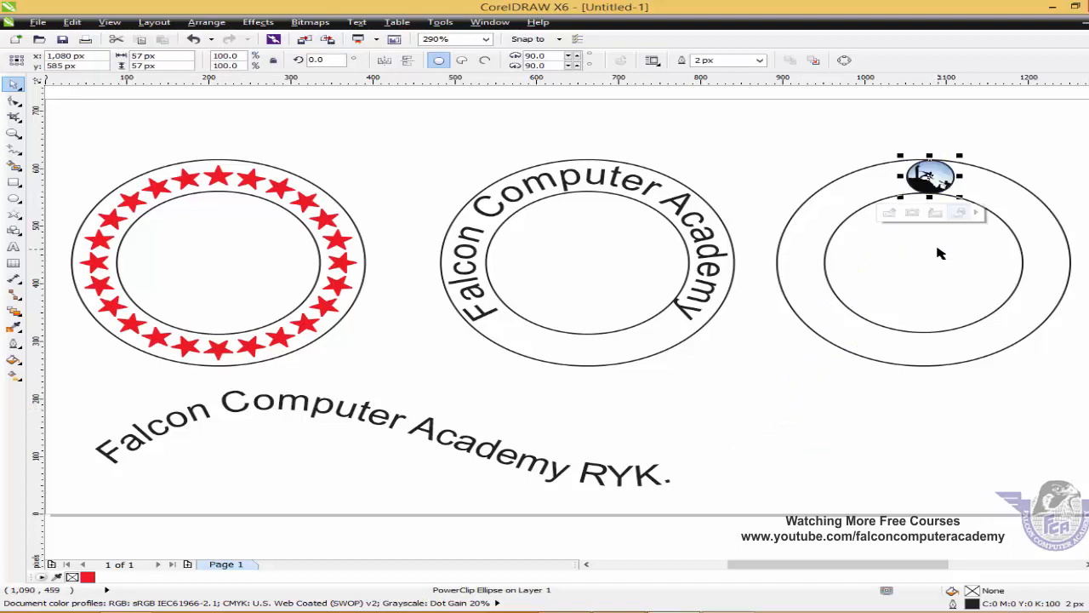
Step: Shrink the picture-filled circle about its center to 43 px wide and remove its outline
key(F2)
drag(822, 139, 1053, 255)
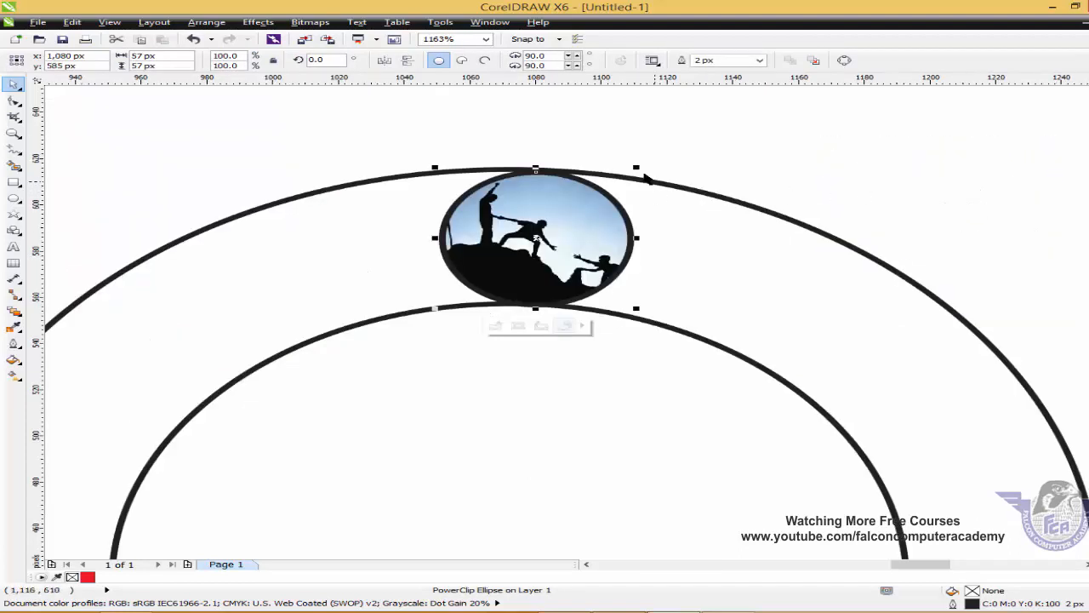
drag(637, 166, 627, 182)
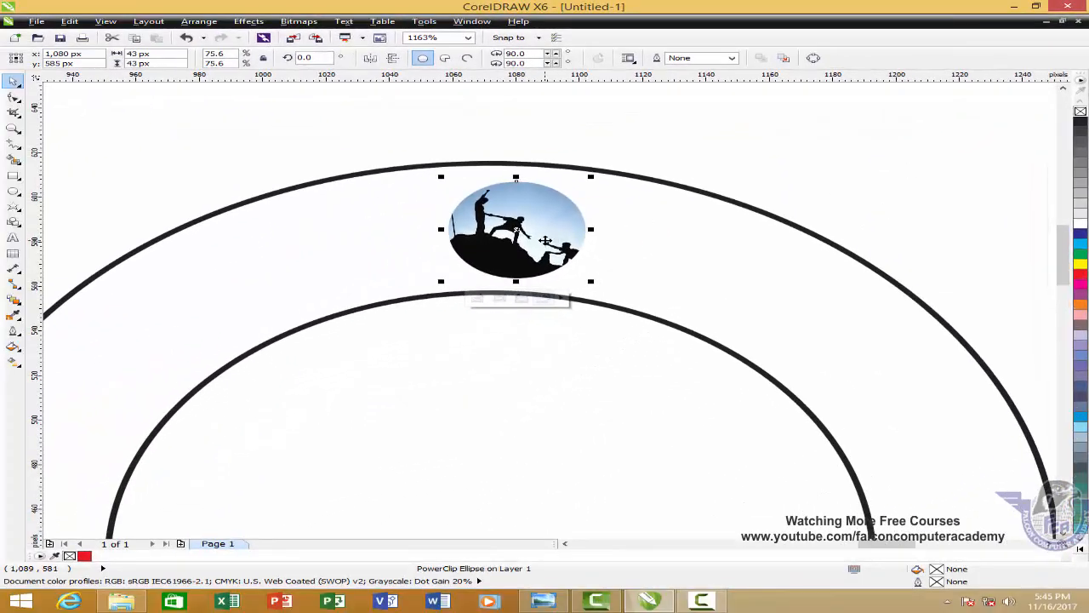
Step: Nudge the picture-filled circle within the third ring's band and center it horizontally on the inner circle
drag(544, 240, 529, 243)
shift+click(574, 299)
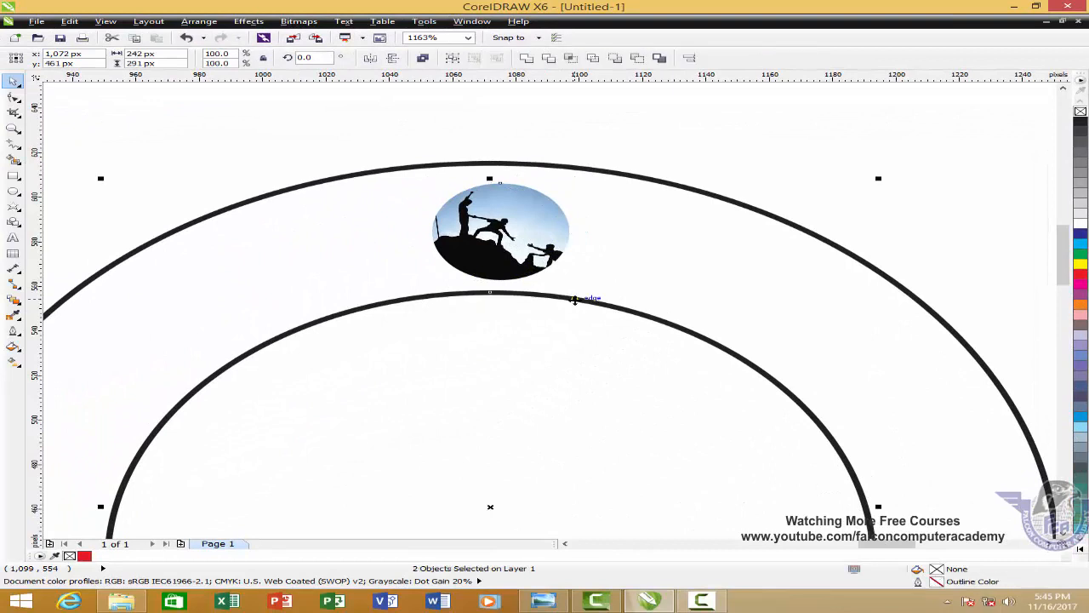
key(c)
click(603, 144)
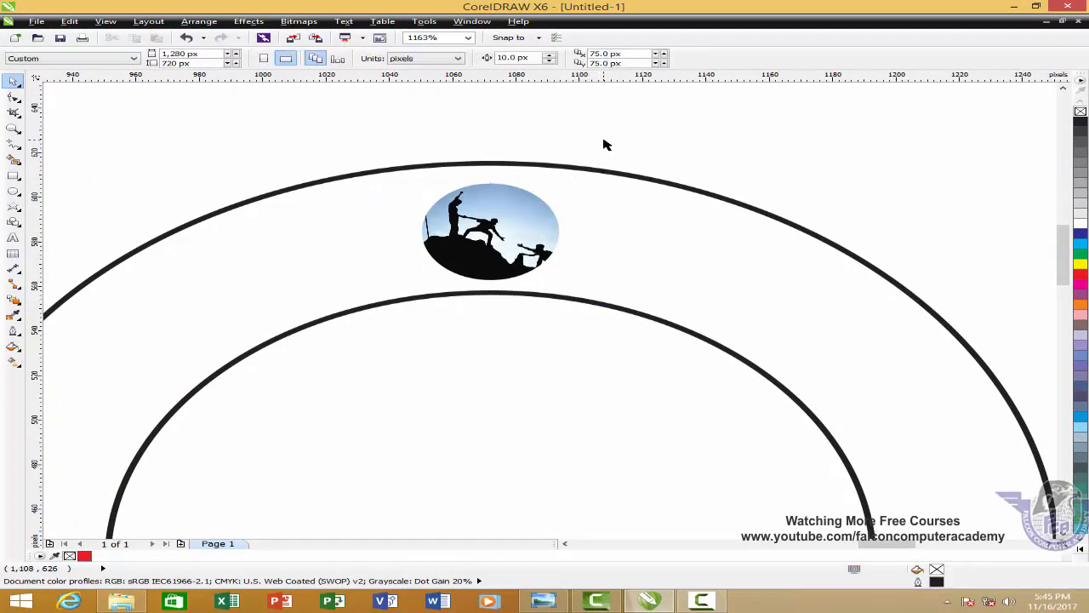
key(F4)
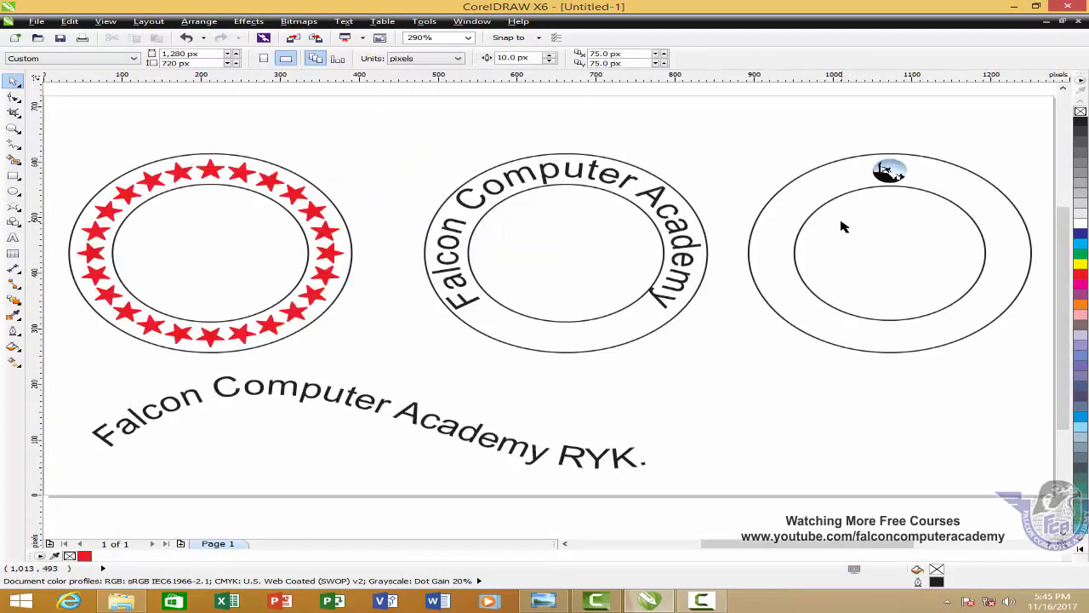
Step: Set the picture-filled circle's rotation center to the middle of the third ring and create a copy rotated to 330°
click(893, 175)
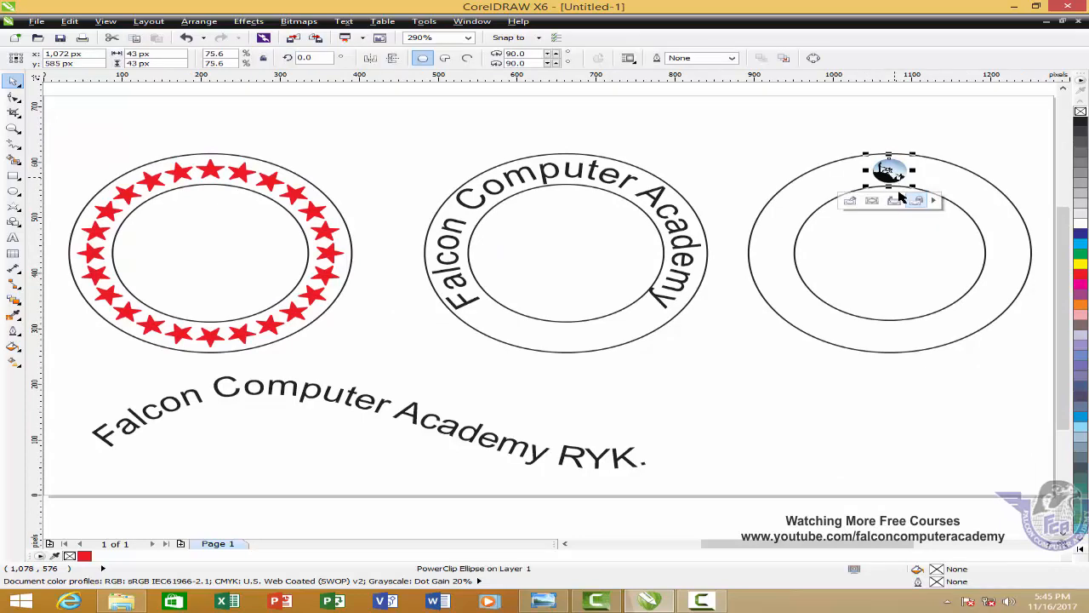
click(888, 171)
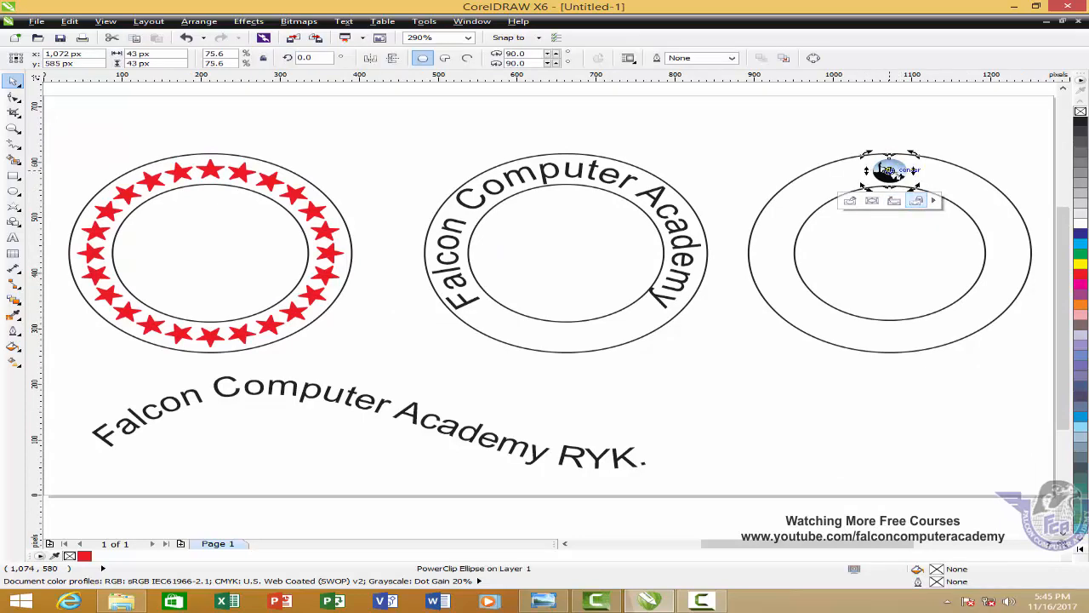
drag(900, 232, 889, 251)
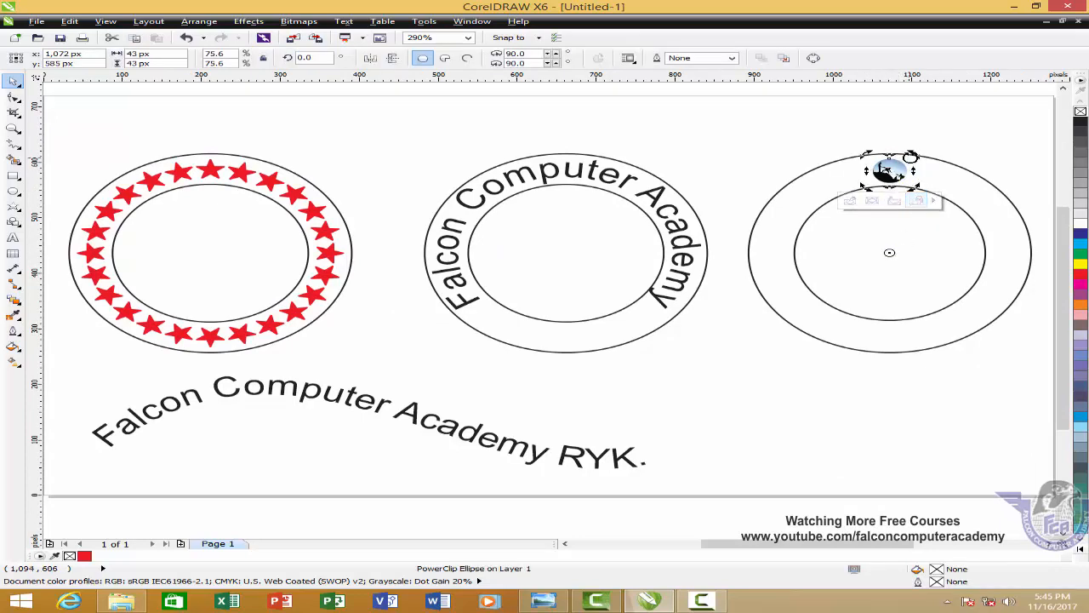
drag(912, 155, 958, 183)
right_click(958, 183)
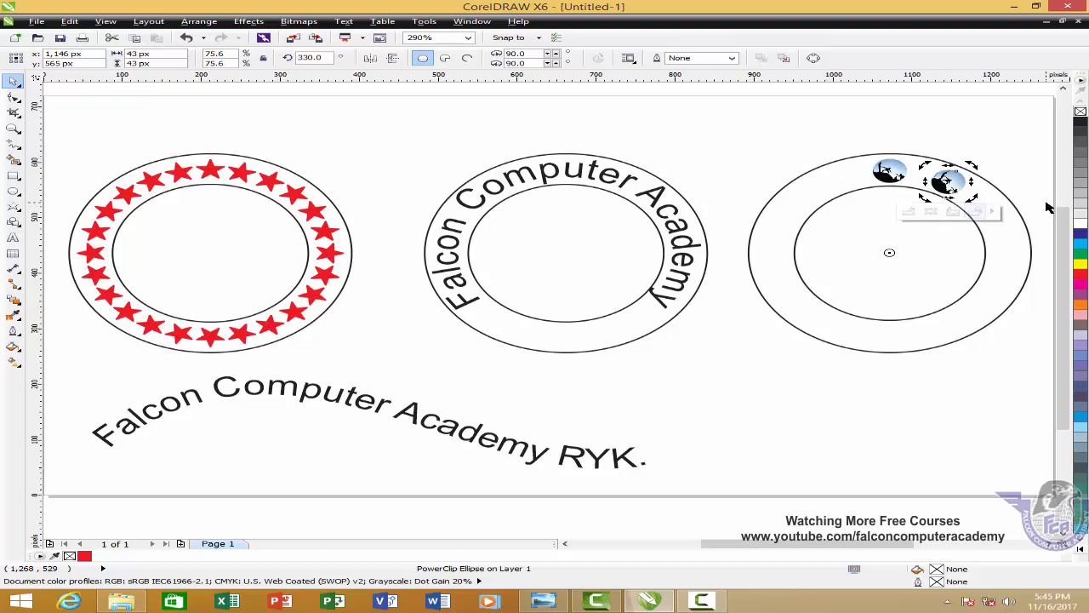
Step: Repeat the rotated duplication ten more times so picture-filled circles go all around the third ring
key(ctrl+r)
key(ctrl+r)
key(ctrl+r)
key(ctrl+r)
key(ctrl+r)
key(ctrl+r)
key(ctrl+r)
key(ctrl+r)
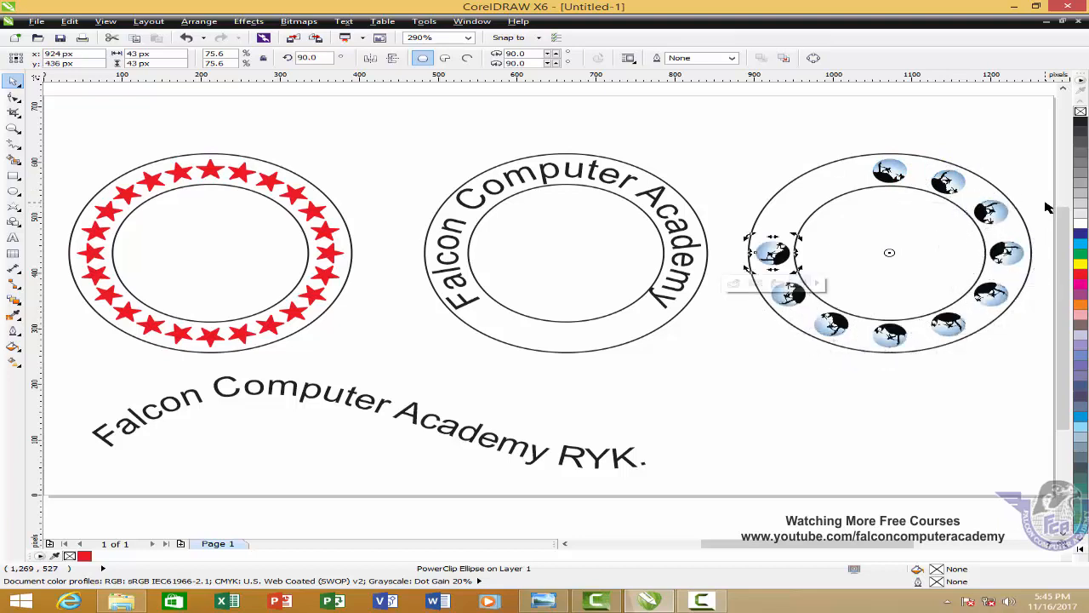
key(ctrl+r)
key(ctrl+r)
click(997, 149)
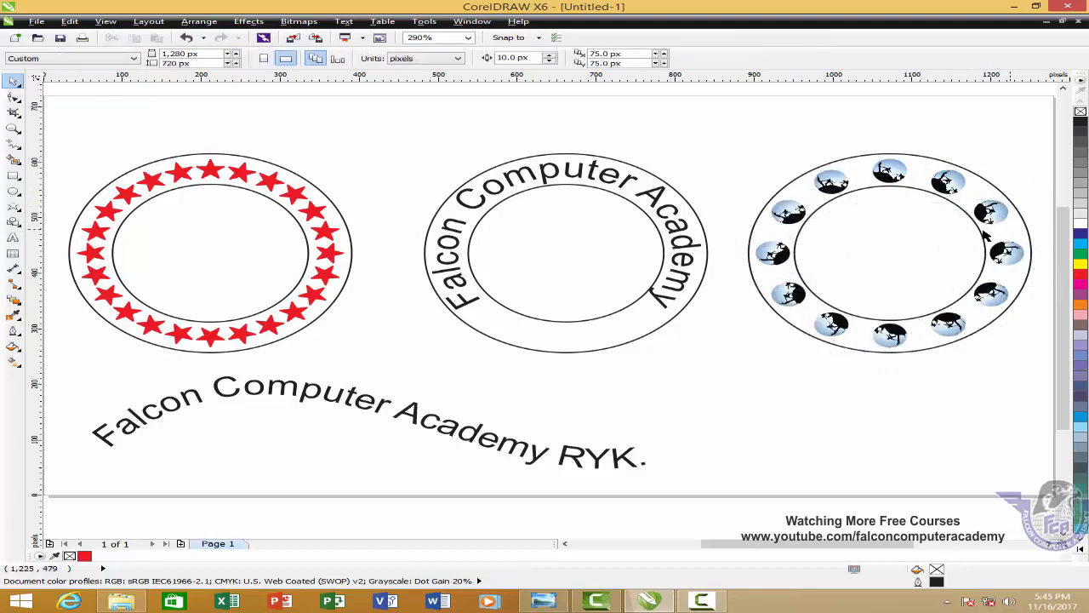
scroll(879, 244, up, 3)
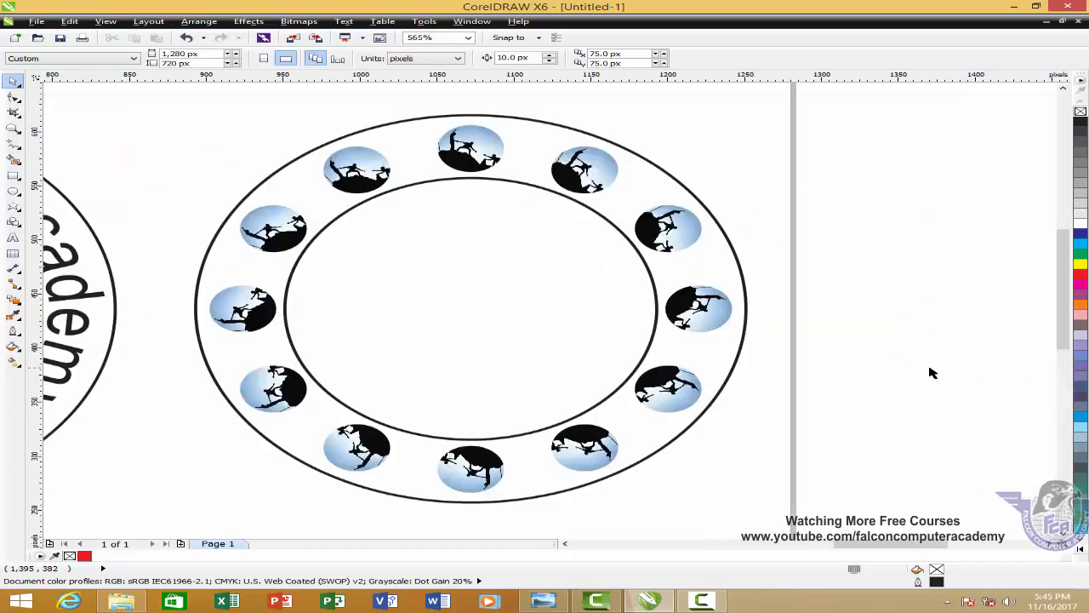
scroll(809, 372, down, 3)
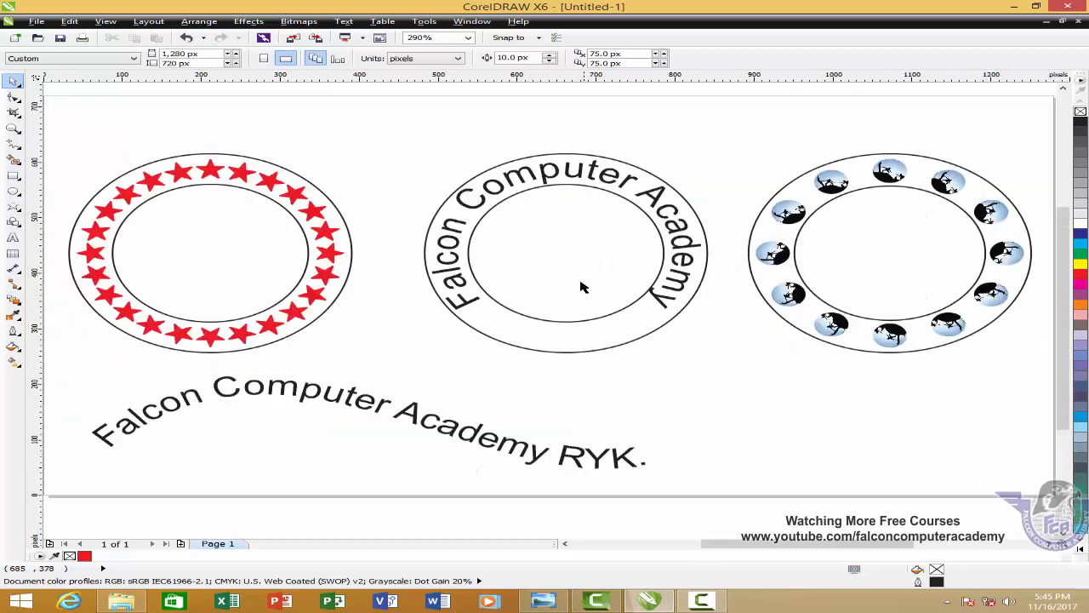